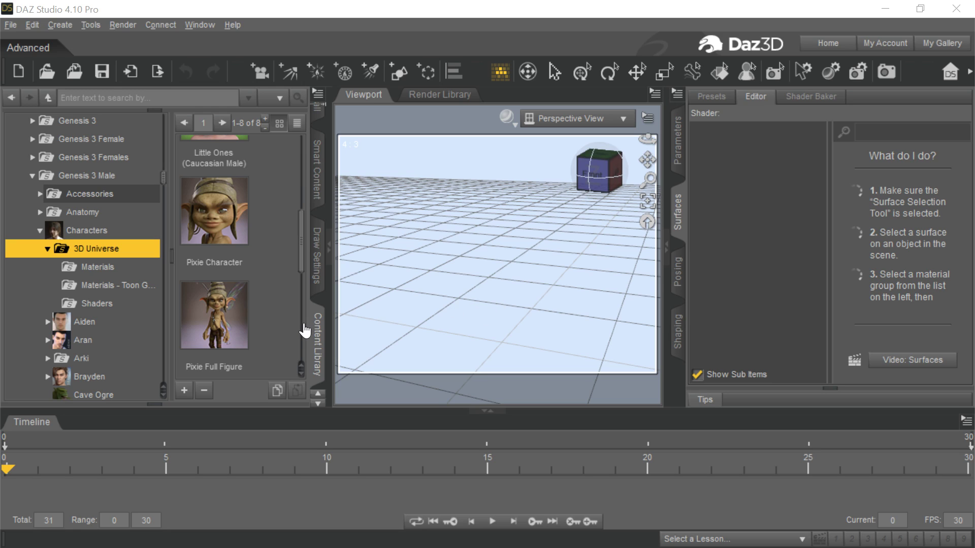
Try to apply the Pixie Height (14cm) preset from the 3D Universe characters to the empty scene.
mouse_move(304, 271)
mouse_down()
mouse_move(303, 256)
mouse_move(309, 288)
mouse_up()
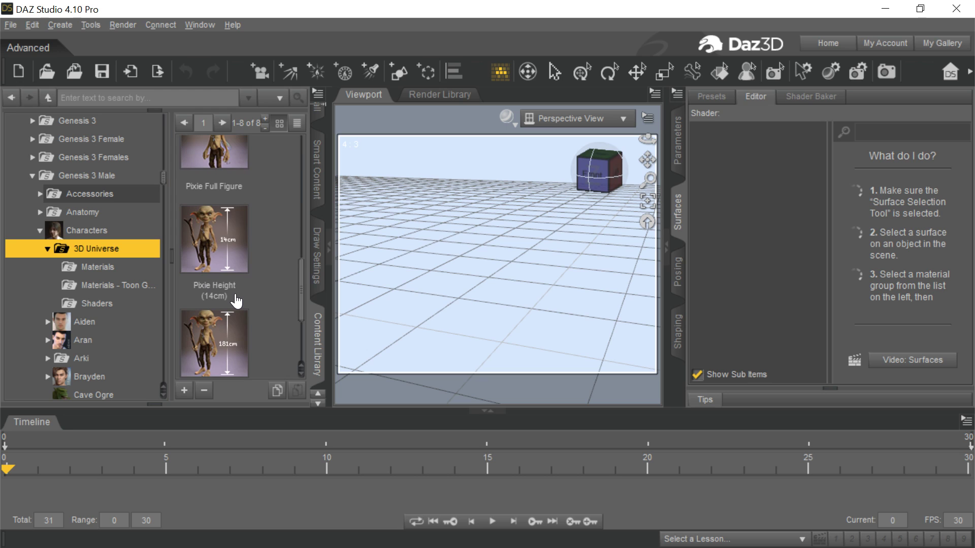
mouse_move(208, 272)
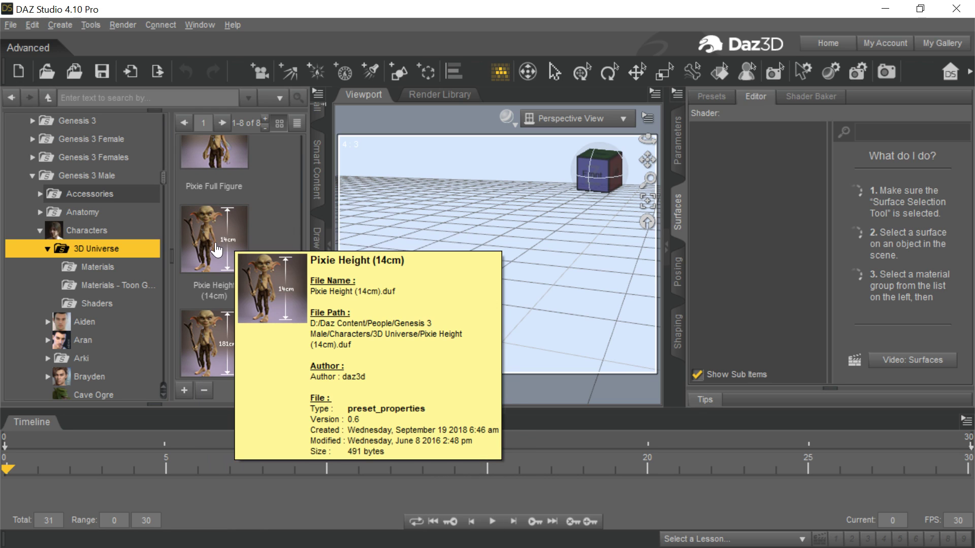
double_click(215, 243)
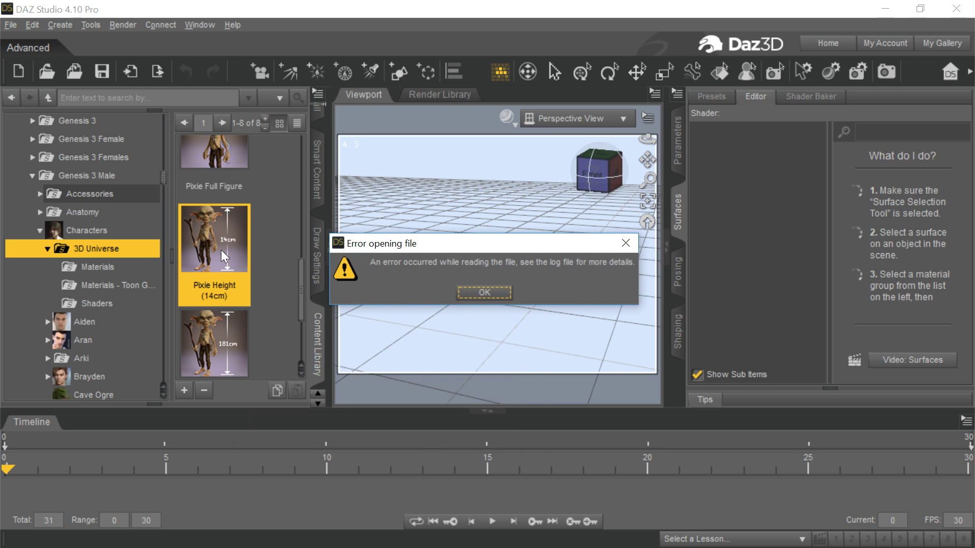
click(474, 293)
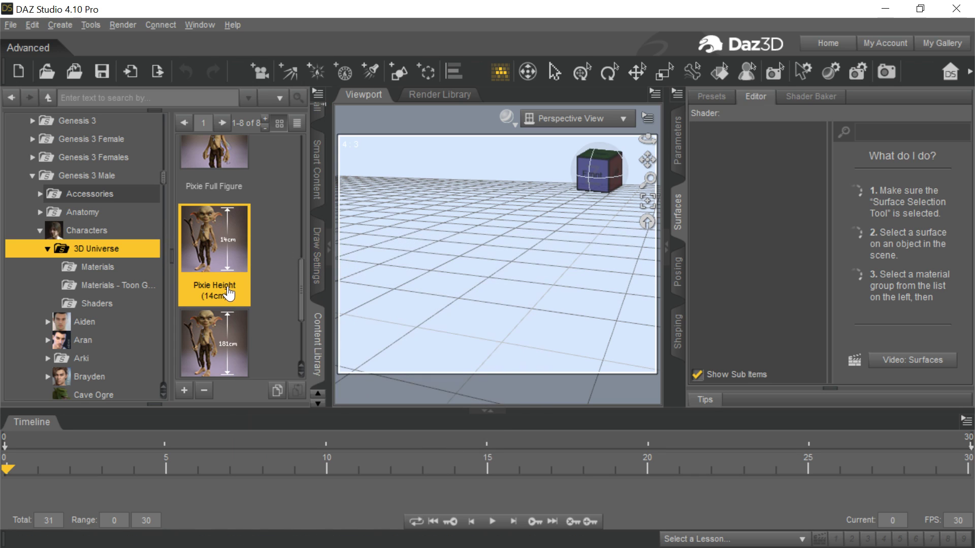
Load the Pixie Character from the Genesis 3 Male 3D Universe content into the scene.
scroll(300, 281, up, 1)
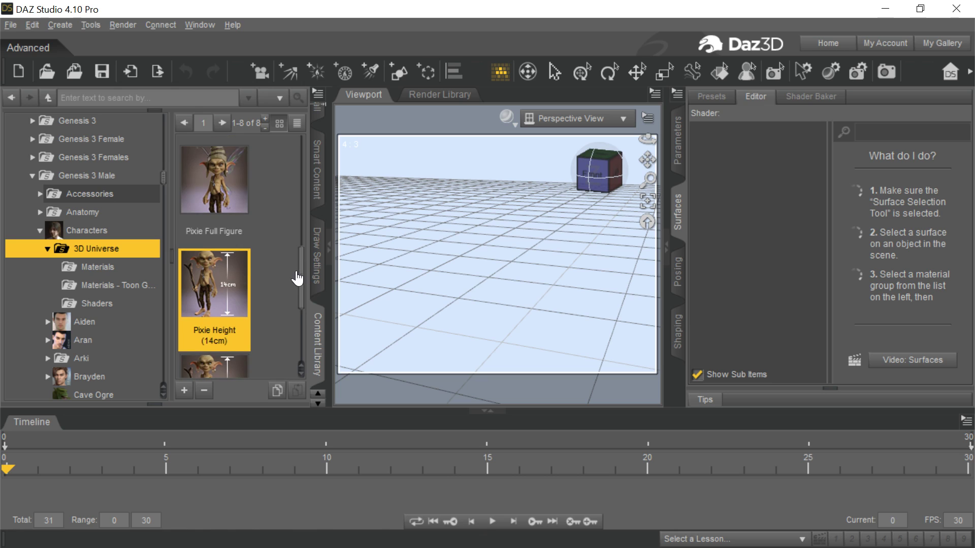
scroll(297, 278, up, 1)
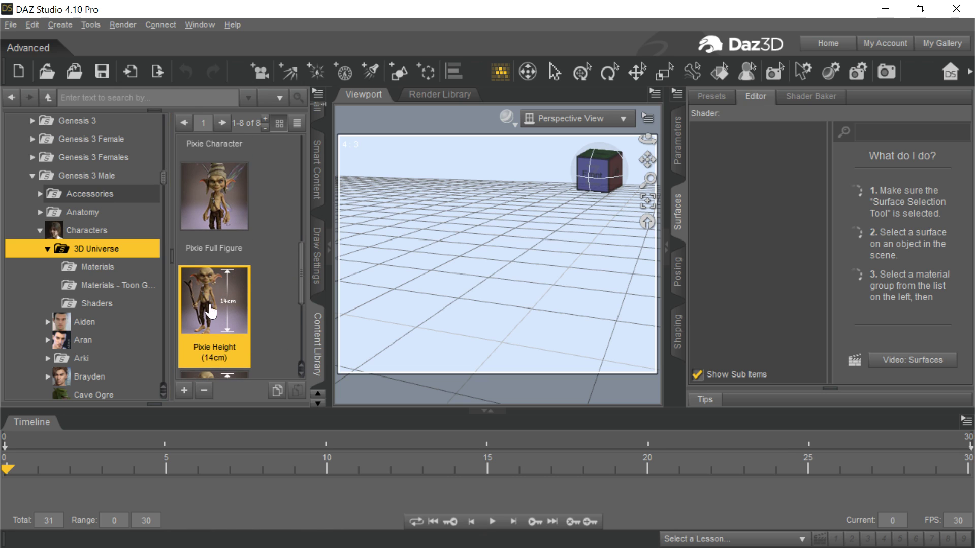
scroll(292, 256, up, 3)
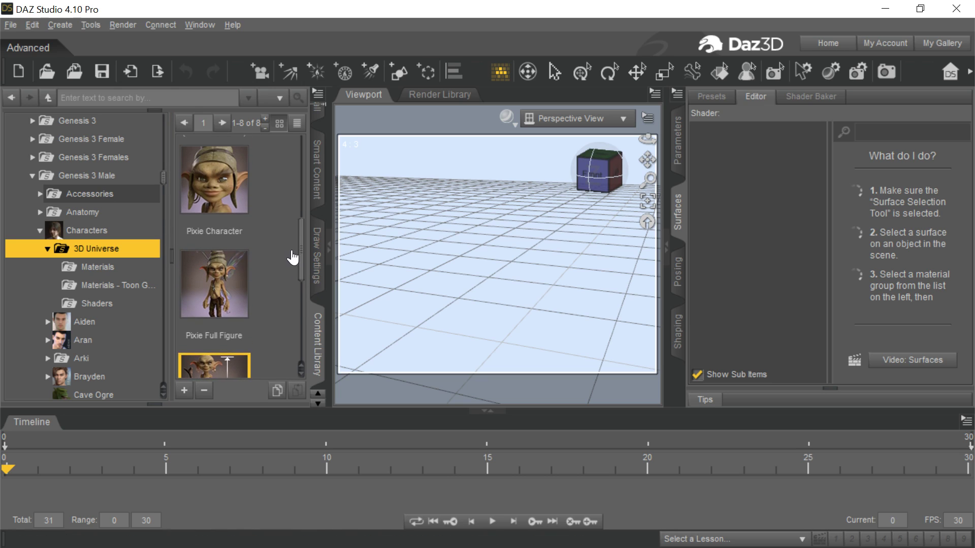
double_click(226, 221)
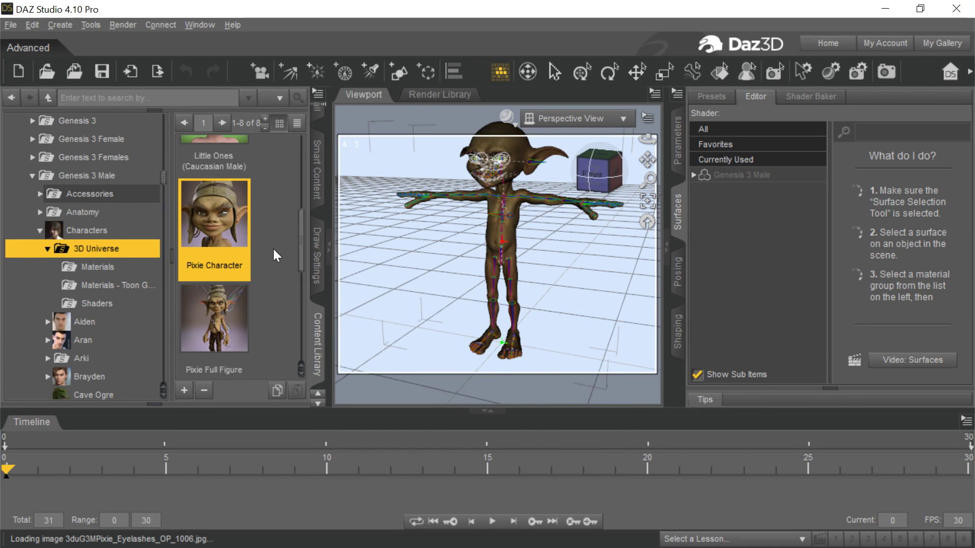
Apply the Pixie Height (14cm) preset to the loaded pixie figure.
scroll(301, 254, down, 5)
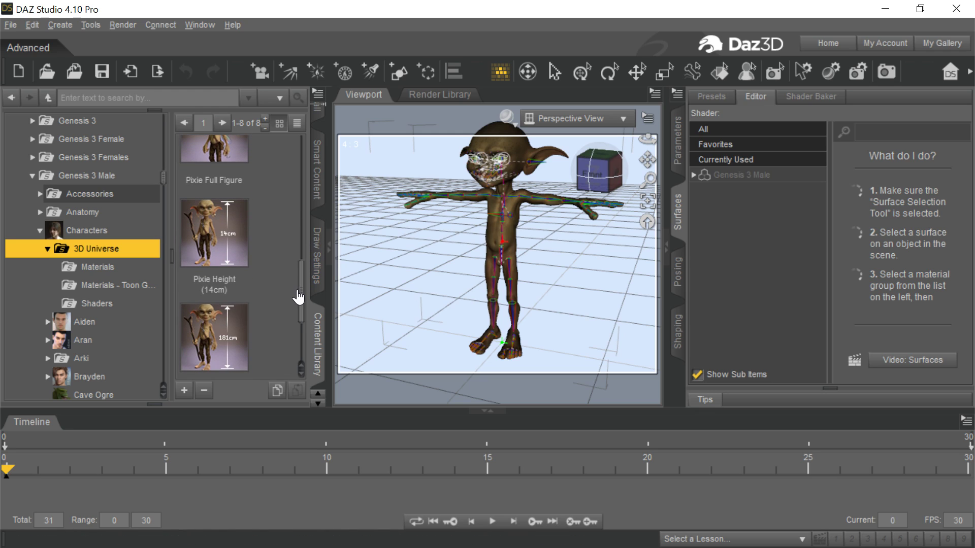
click(234, 258)
double_click(233, 258)
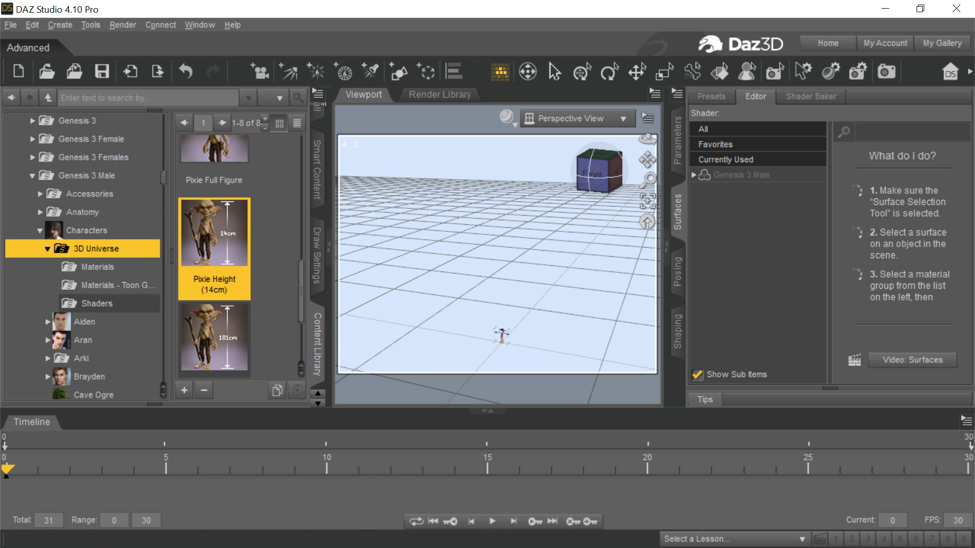
key(F3)
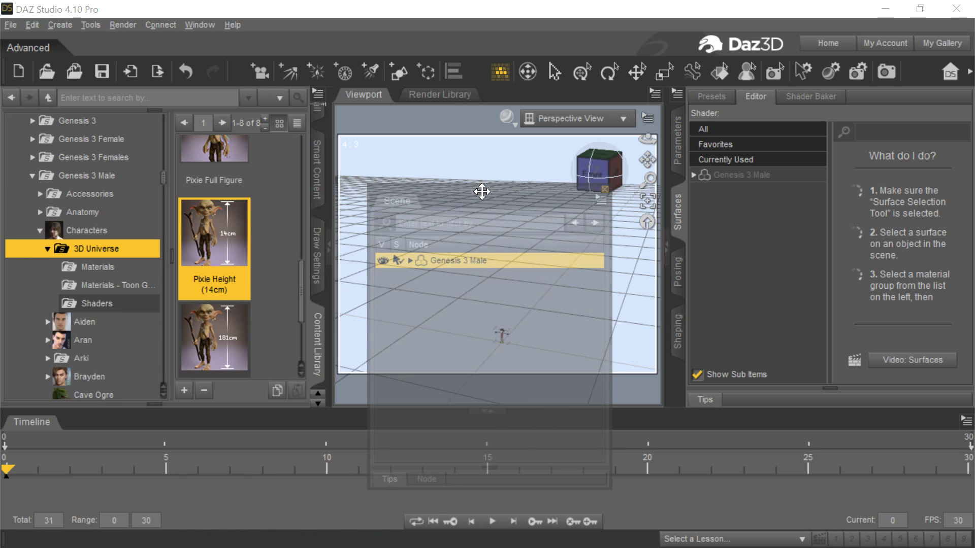
key(F3)
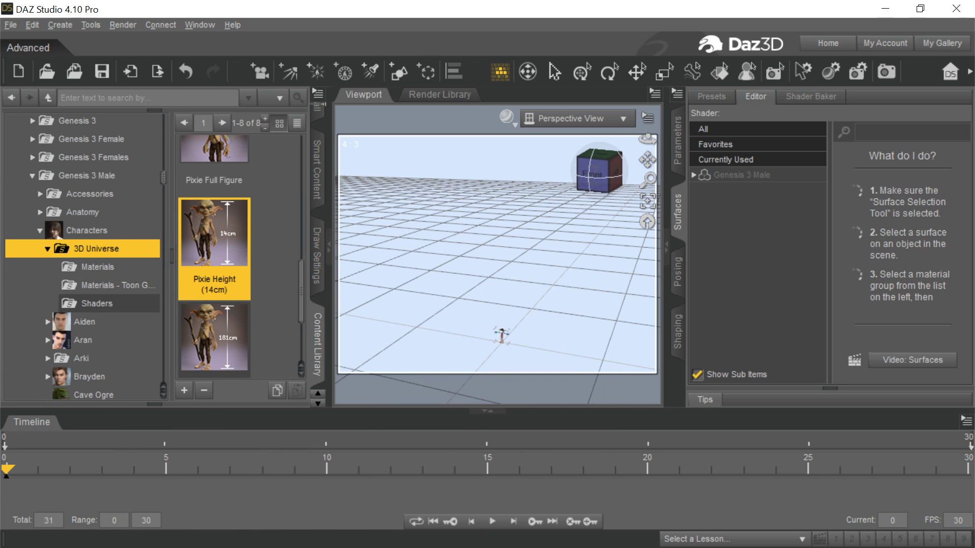
Export the small pixie as an Autodesk FBX over PixieSmall.fbx in the Exports folder, accepting the FBX 2012 -- Binary options.
click(18, 28)
click(61, 201)
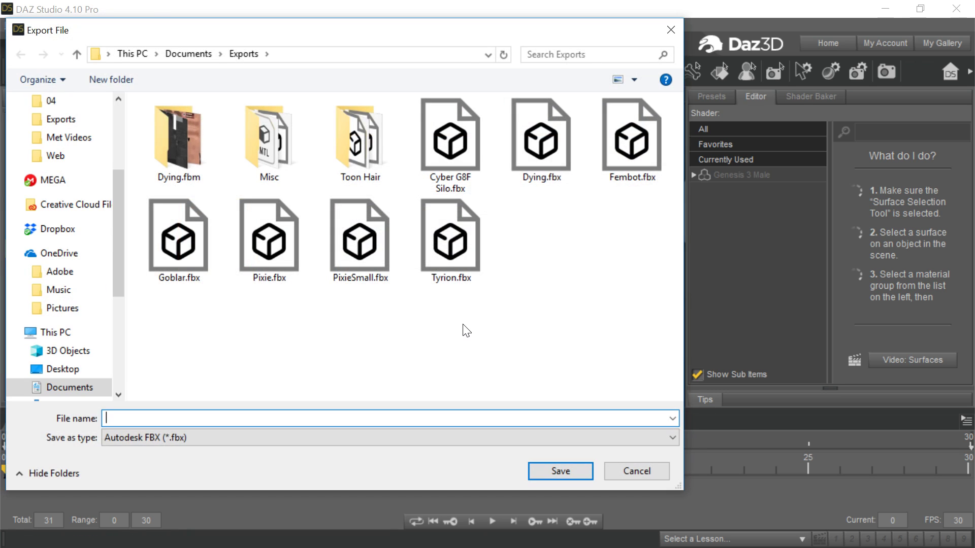
click(346, 249)
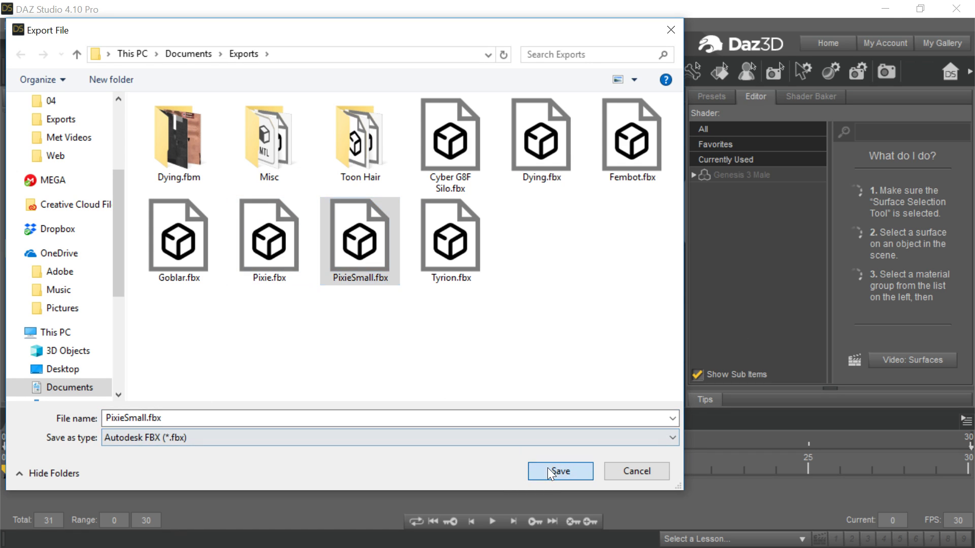
click(551, 470)
click(451, 297)
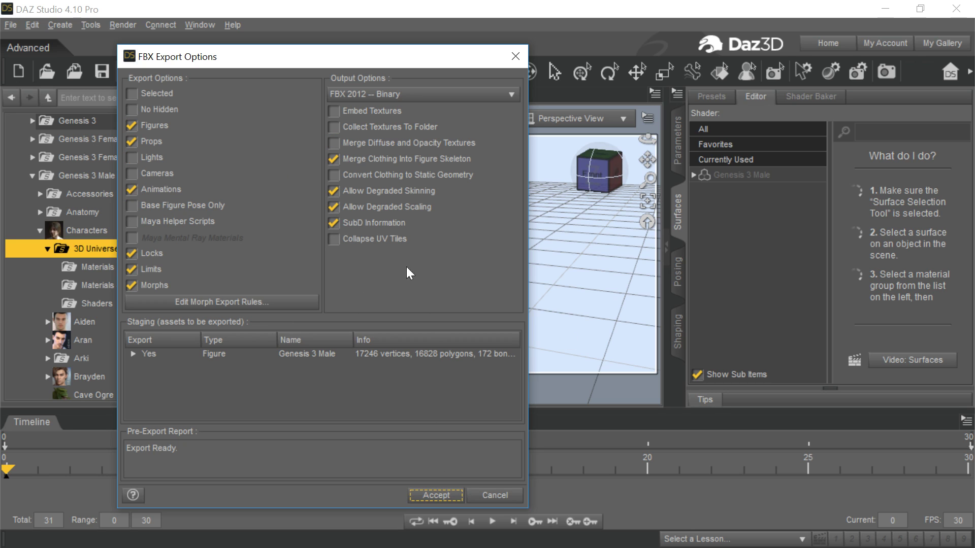
click(435, 496)
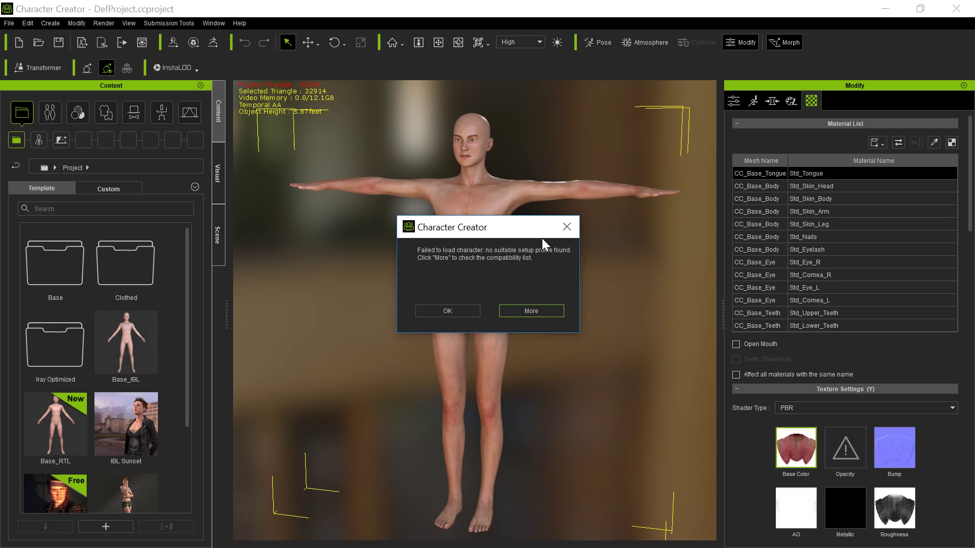
In Character Creator, import PixieSmall.fbx with Transformer, using basic texture loading and no body texture baking.
click(567, 227)
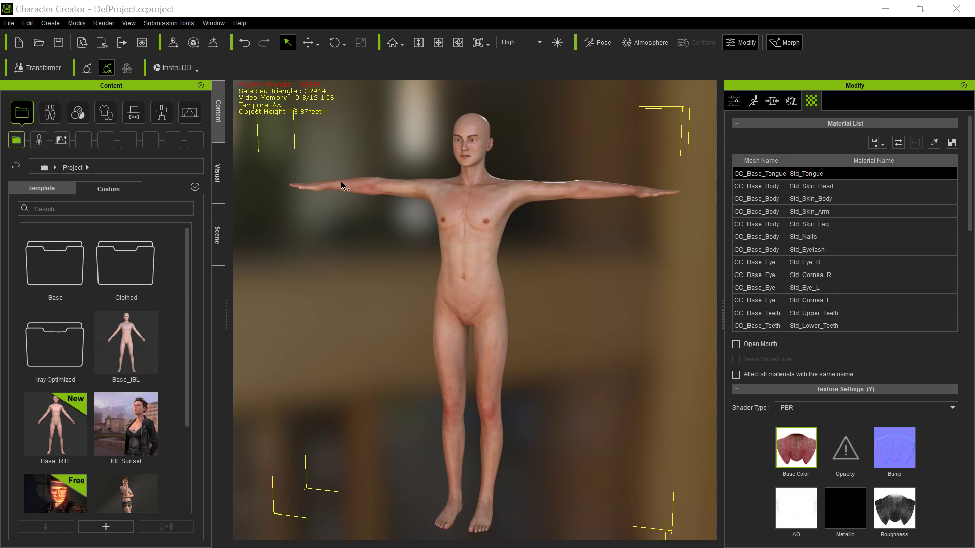
click(41, 67)
scroll(359, 238, down, 2)
click(192, 257)
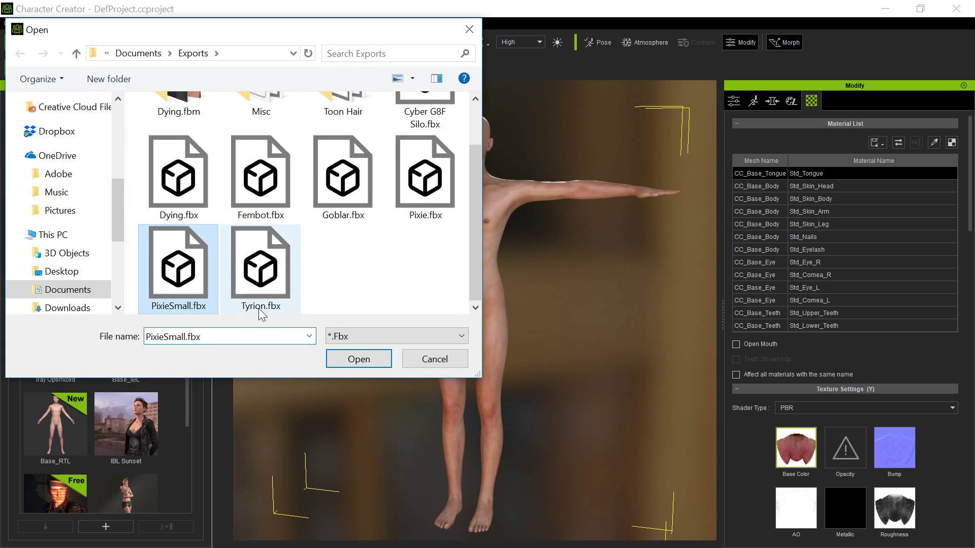
click(370, 358)
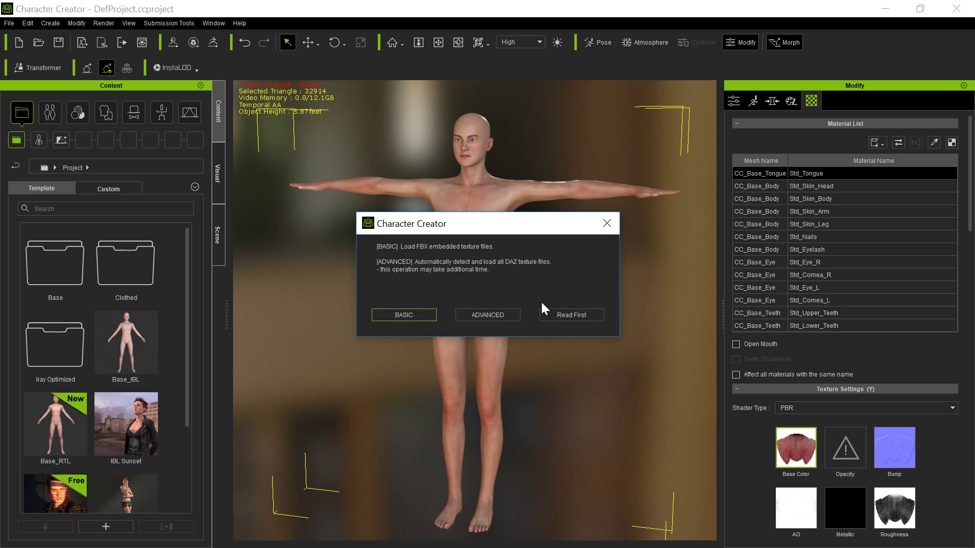
click(402, 317)
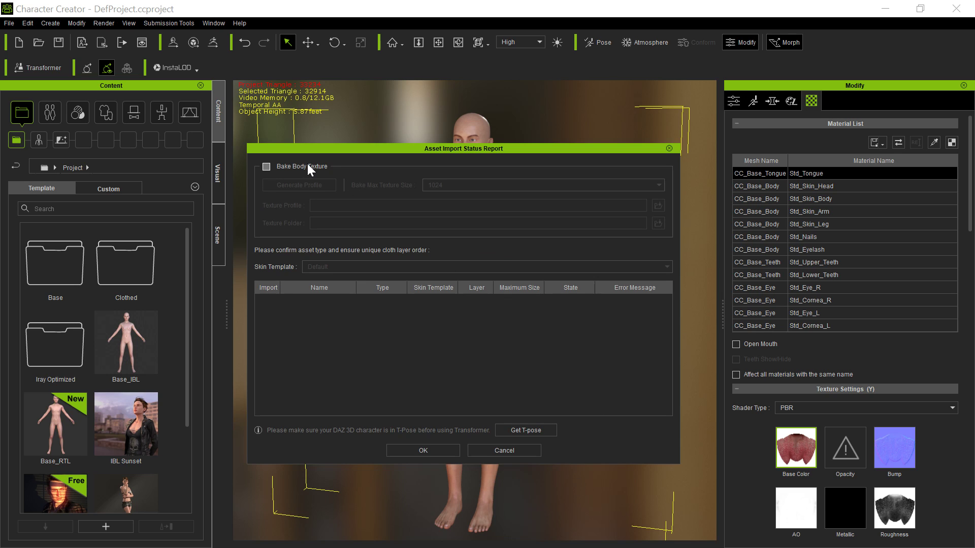
click(419, 449)
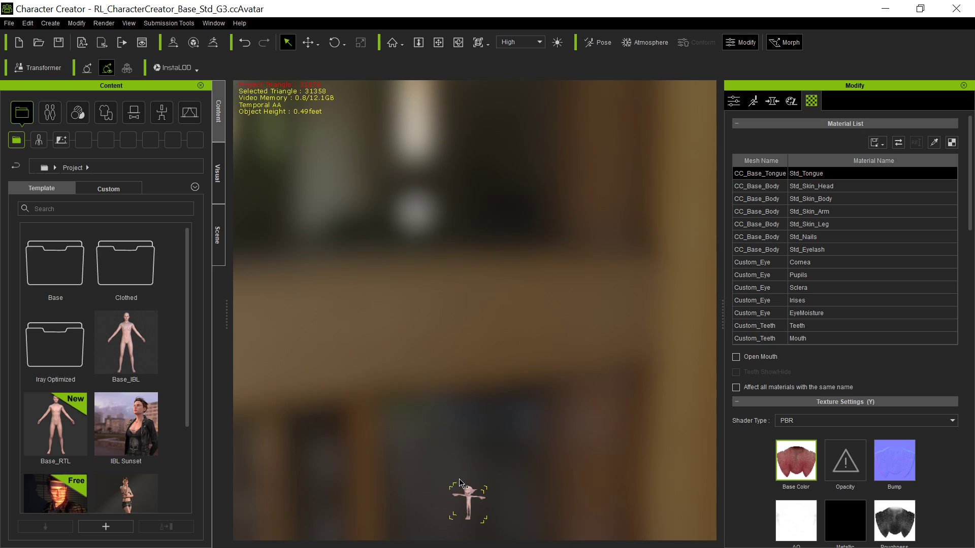
key(f)
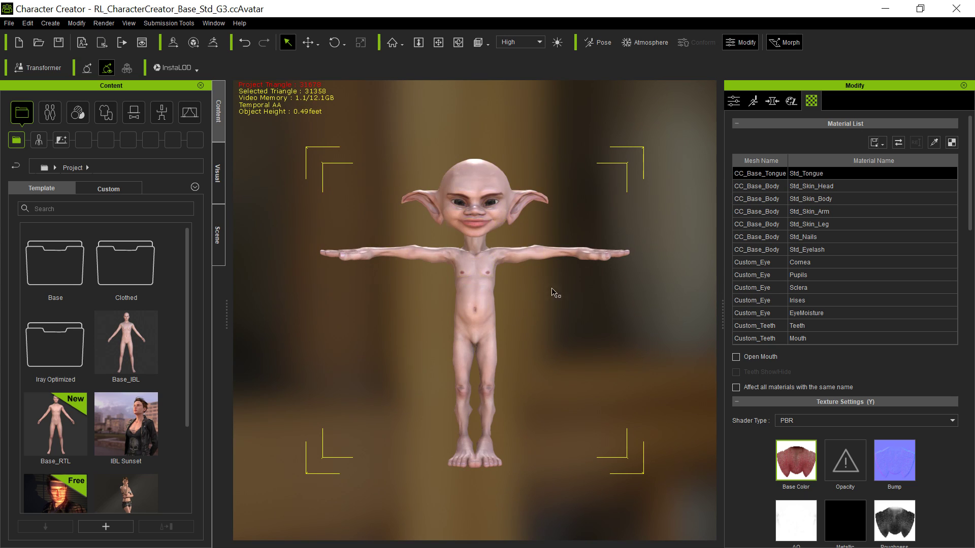
Send the imported pixie character from Character Creator to iClone.
click(15, 23)
mouse_move(66, 135)
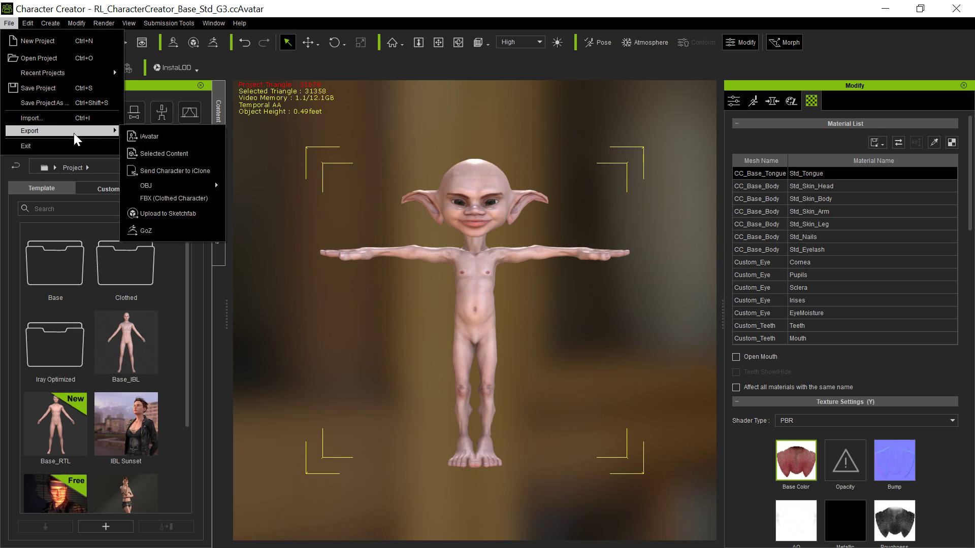
click(199, 171)
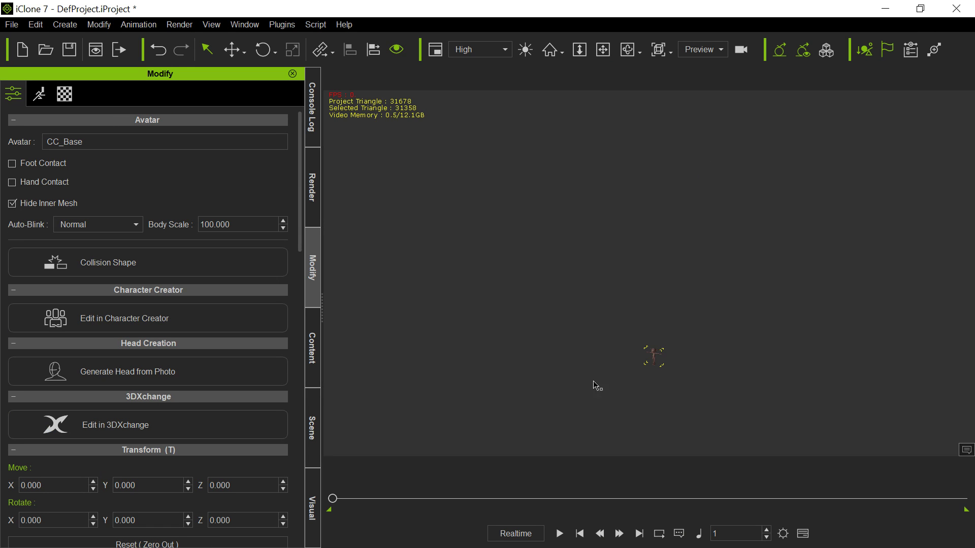
Open Face Key for the pixie in iClone and pick the eye area of the muscle face with symmetrical selection.
key(z)
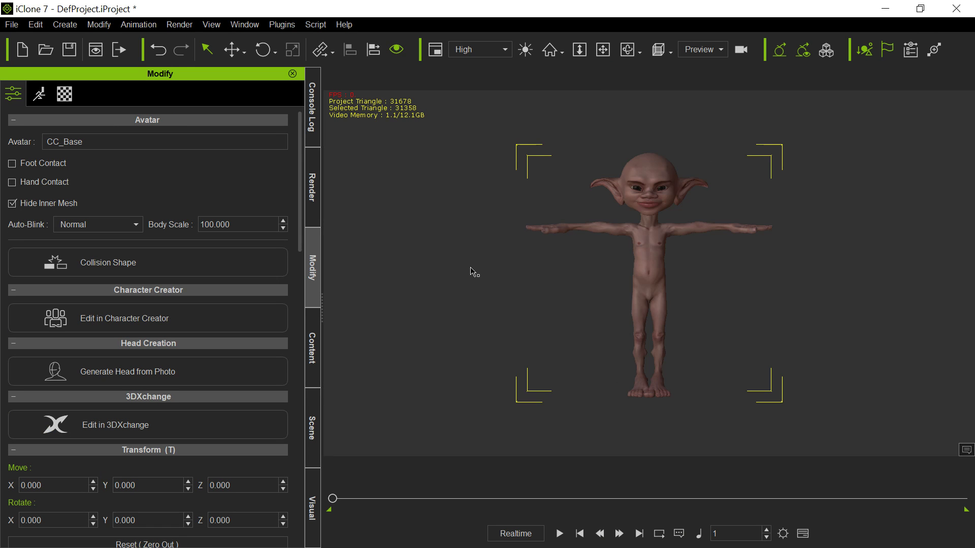
scroll(553, 261, up, 3)
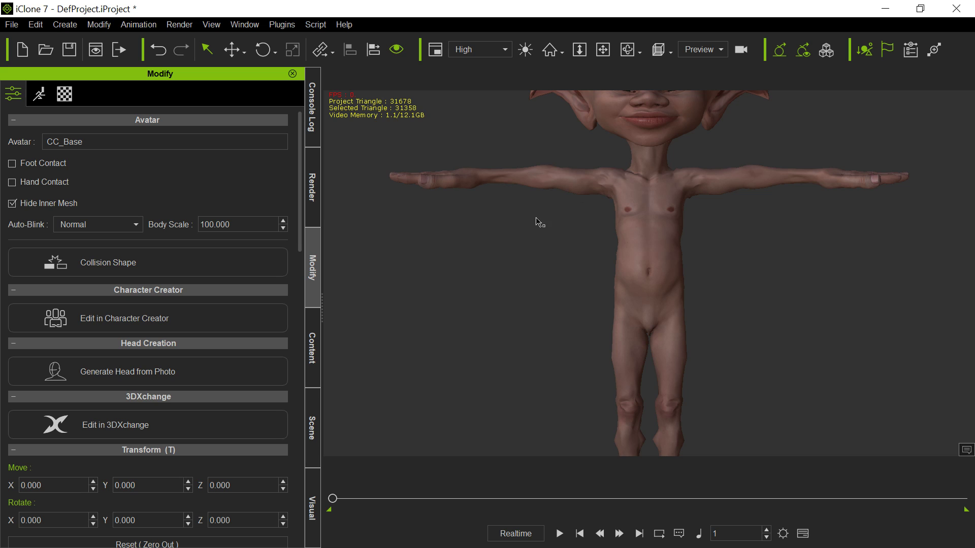
key(z)
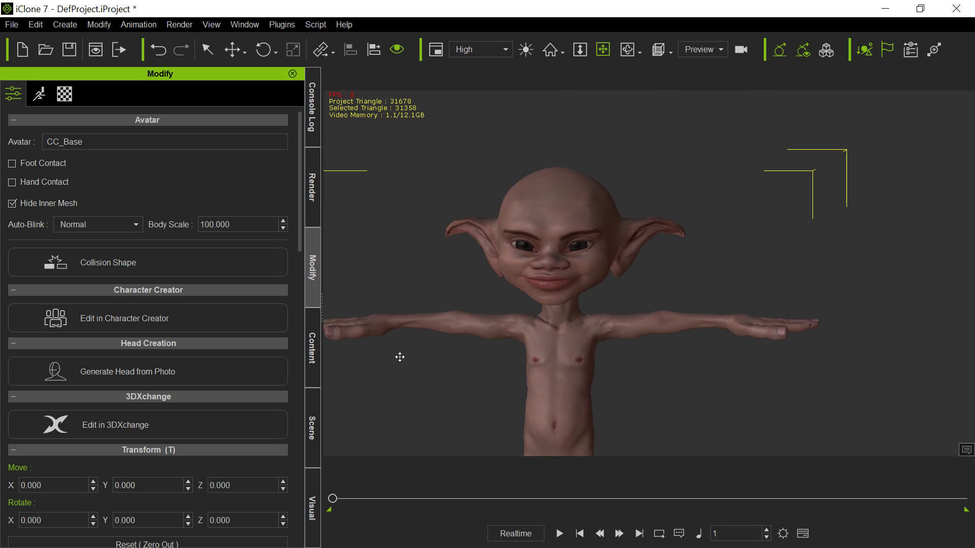
click(39, 94)
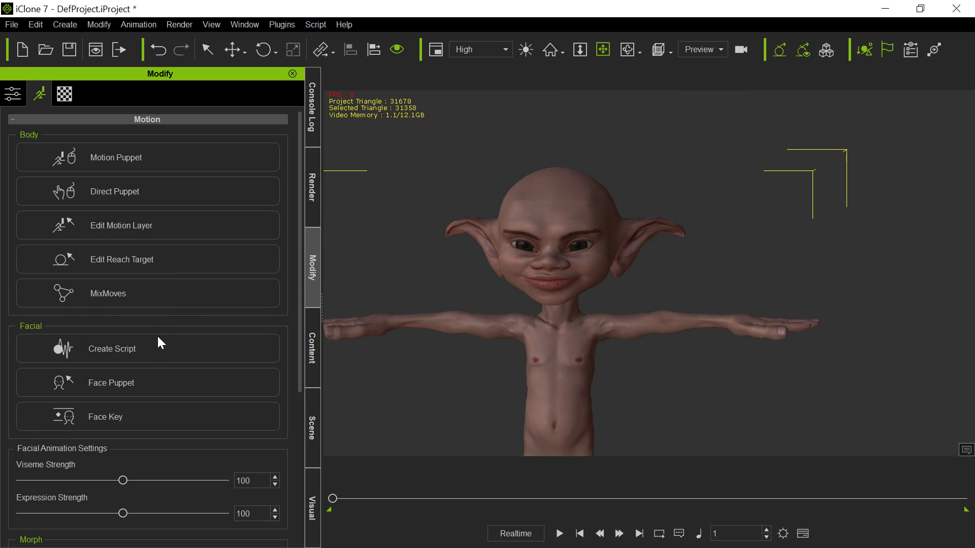
click(91, 416)
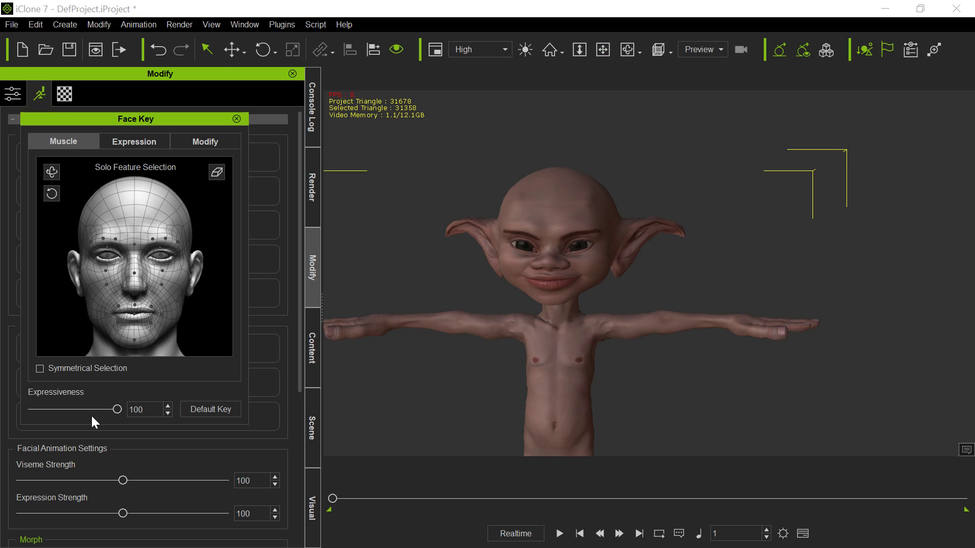
click(72, 369)
click(105, 258)
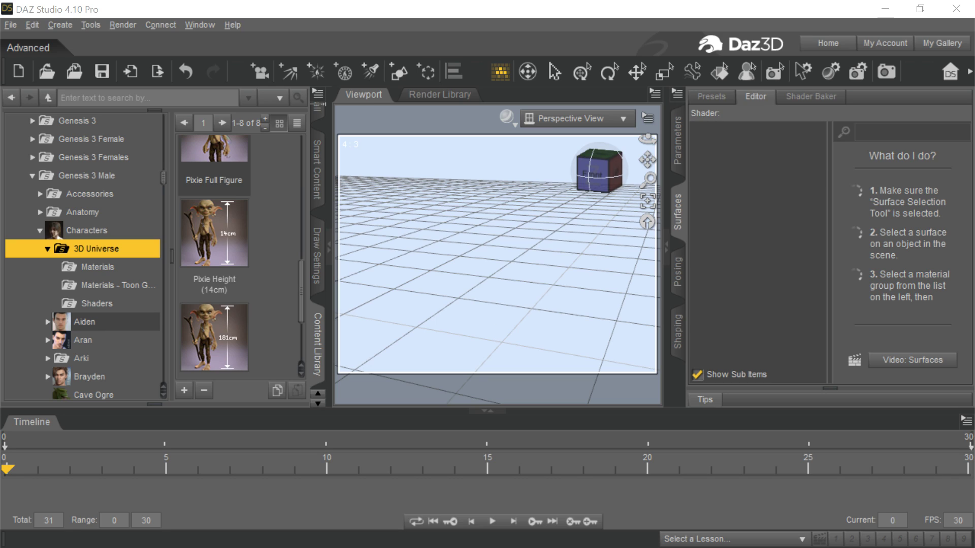
Switch back to DAZ Studio, load the Pixie Full Figure into the empty scene and apply Pixie Height (14cm).
scroll(258, 239, up, 4)
scroll(259, 239, down, 4)
scroll(259, 240, down, 1)
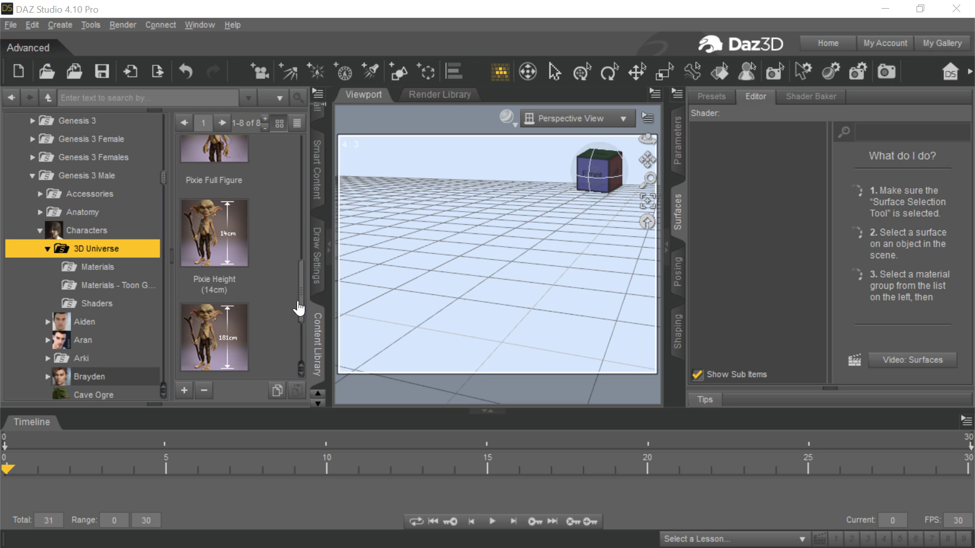
drag(301, 304, 298, 273)
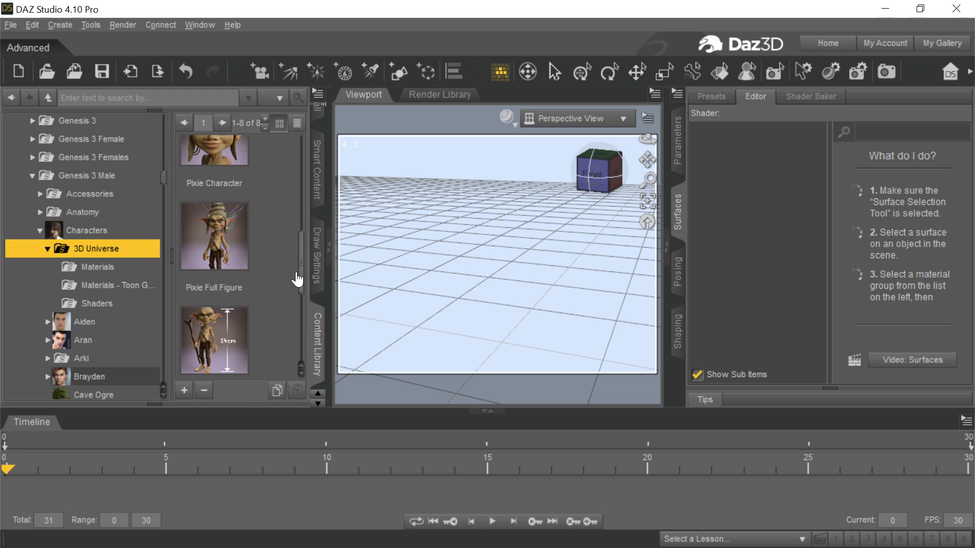
double_click(228, 254)
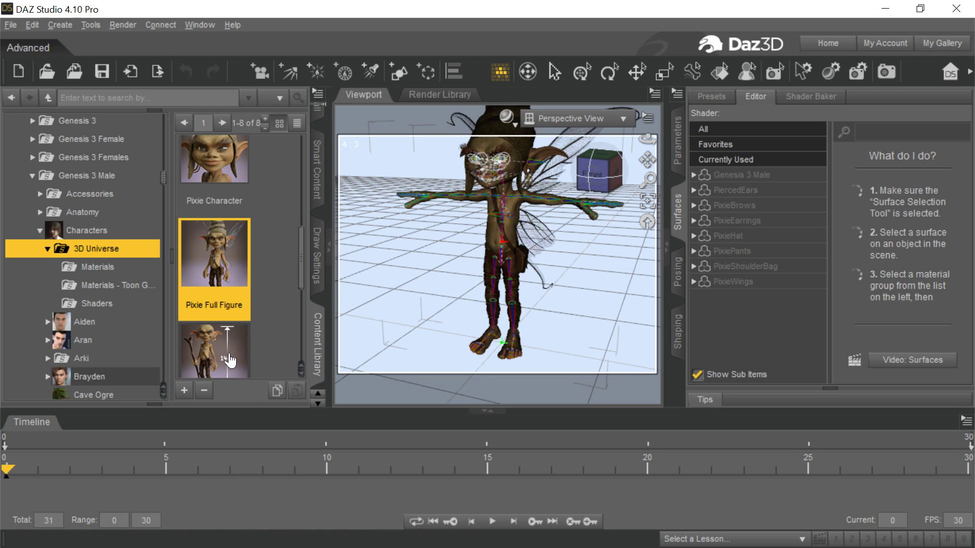
double_click(208, 367)
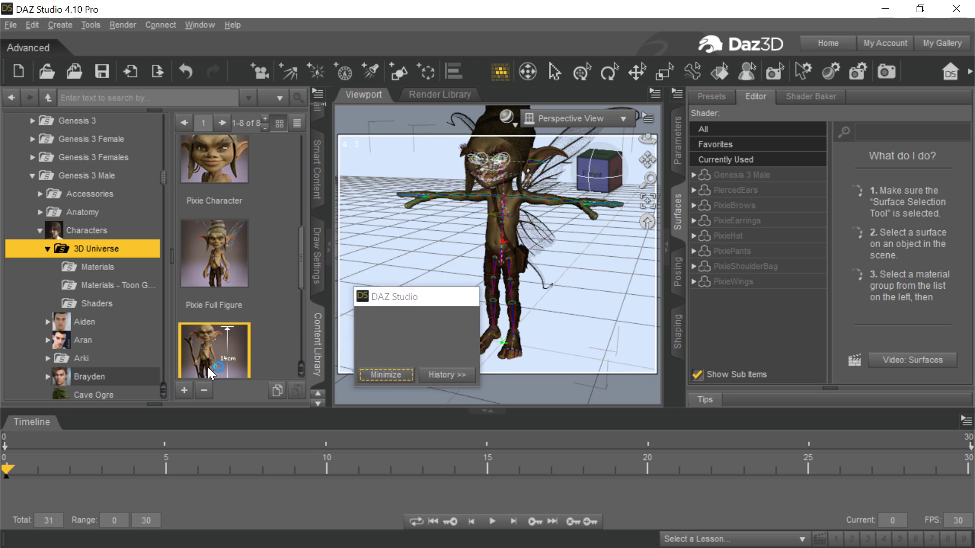
Export the 14 cm full pixie figure as FBX, overwriting PixieSmall.fbx in the Exports folder, and accept the export options.
click(12, 26)
click(63, 205)
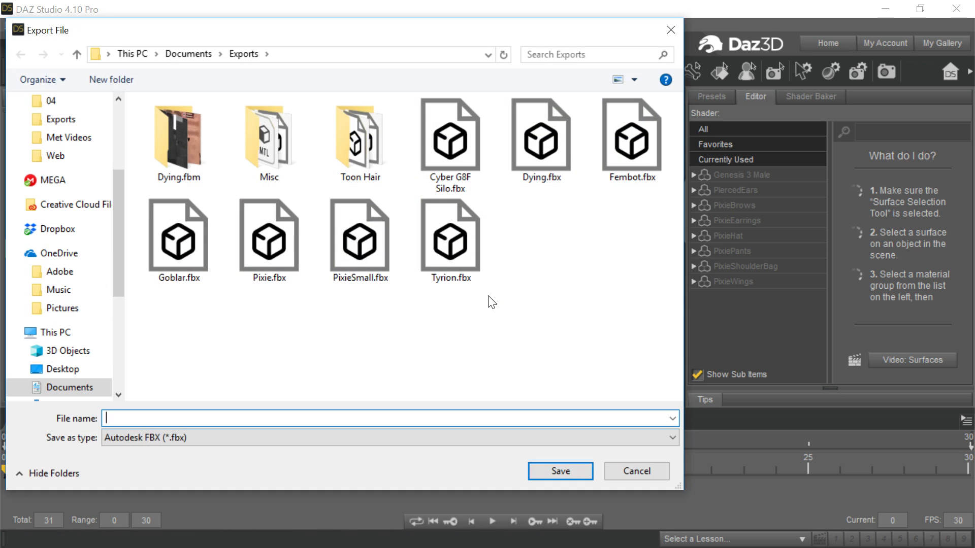
click(359, 242)
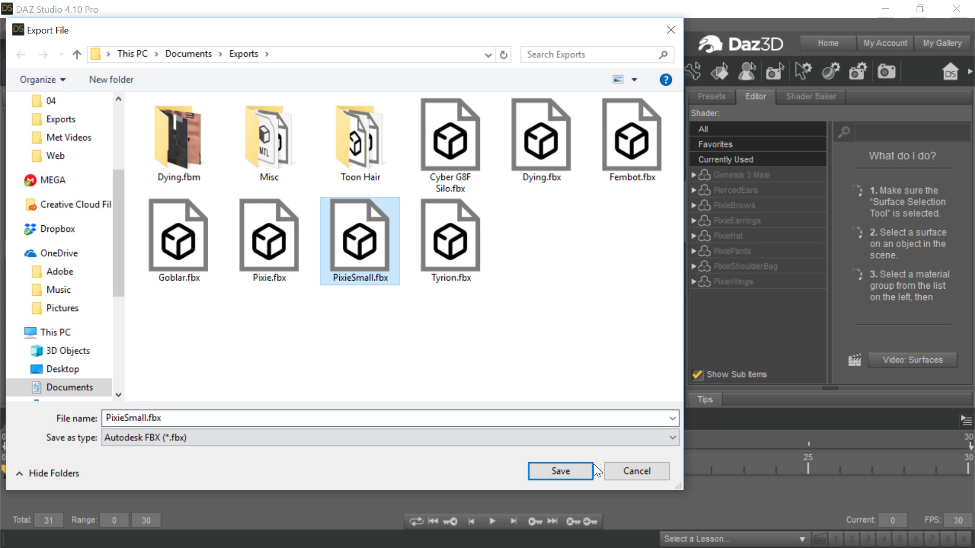
click(559, 471)
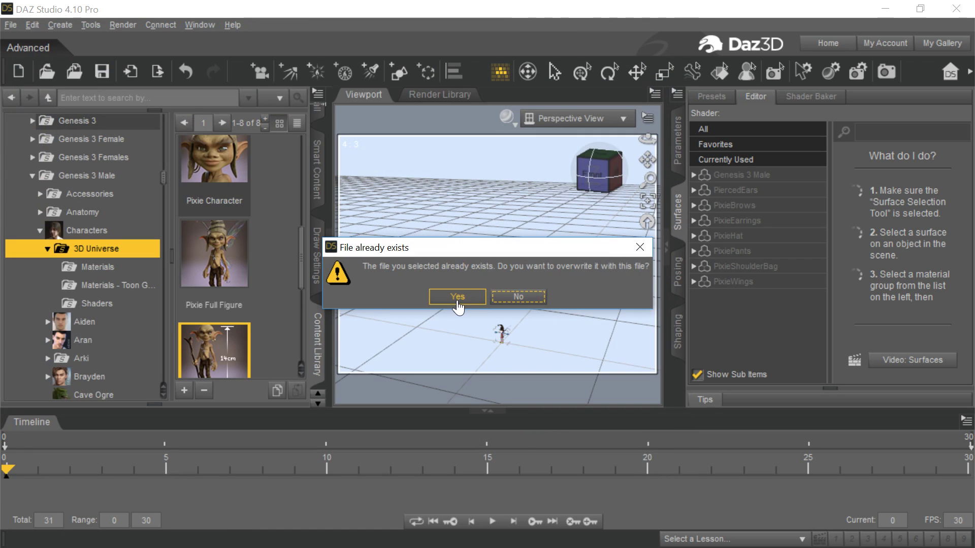
click(456, 296)
click(436, 495)
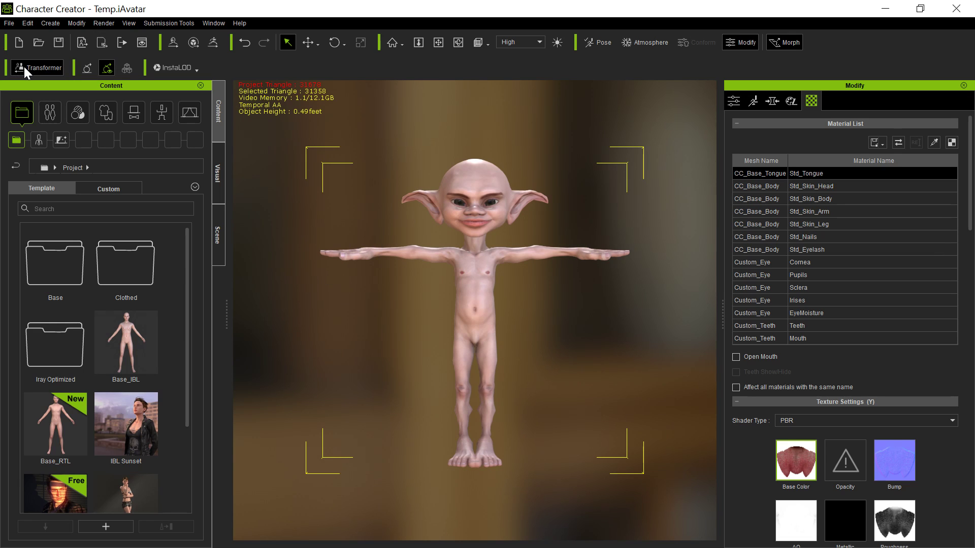
Switch to Character Creator and try to import the full-figure PixieSmall.fbx with Transformer.
click(38, 43)
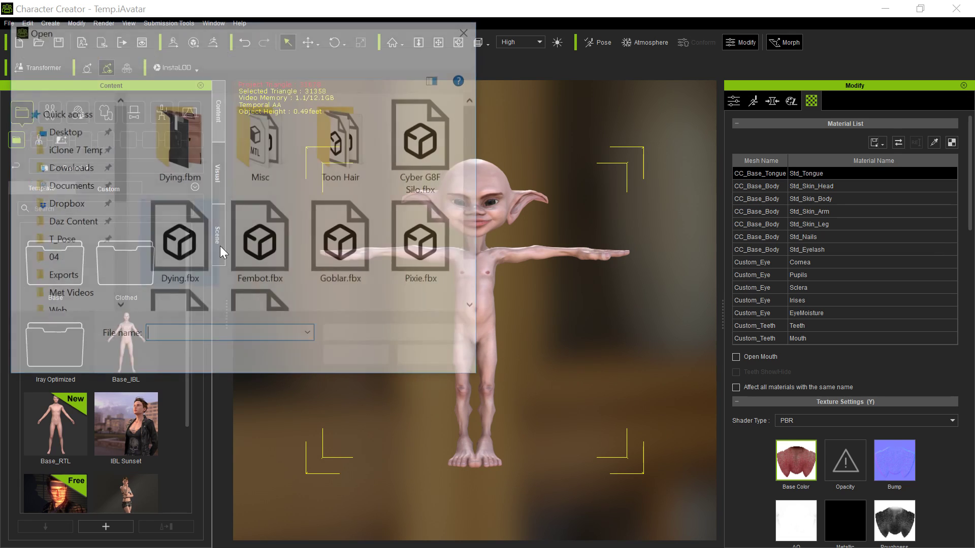
scroll(362, 305, down, 2)
double_click(186, 257)
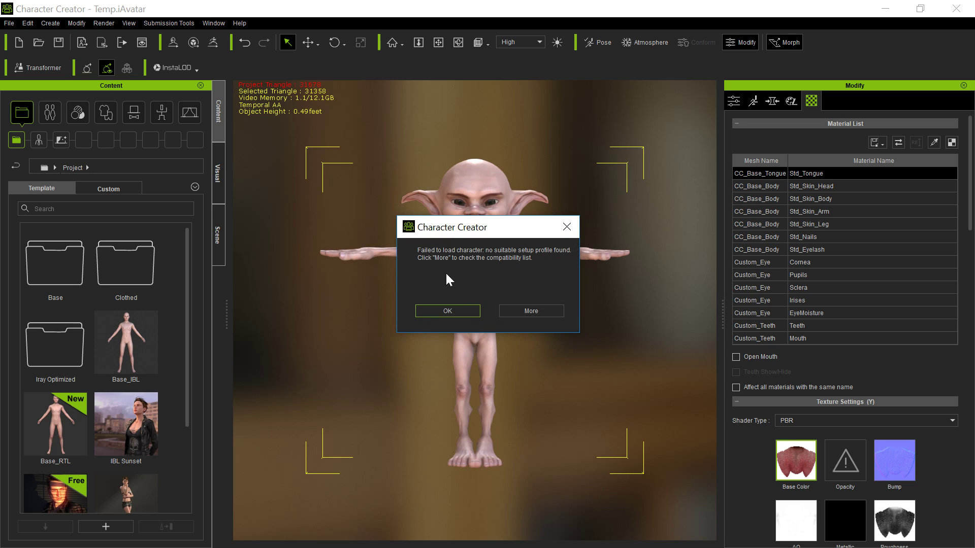
click(428, 309)
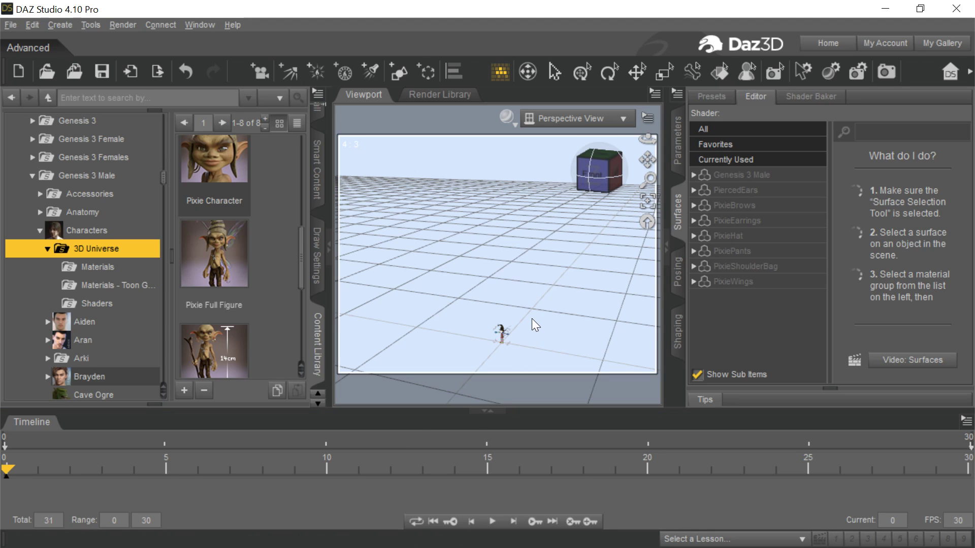
Switch back to DAZ Studio and examine the full pixie figure up close, checking its hat, head, wings and pants.
scroll(531, 319, up, 5)
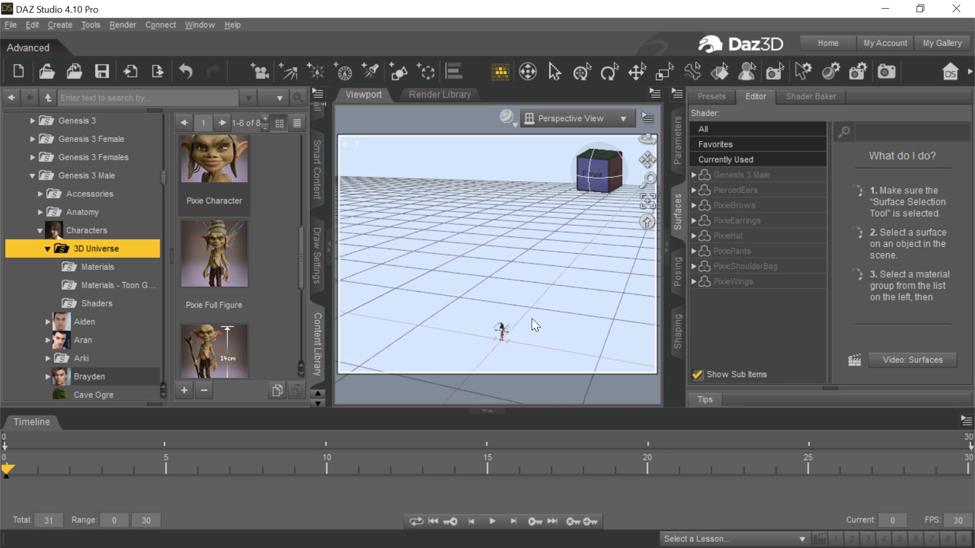
drag(647, 162, 646, 158)
scroll(521, 323, up, 10)
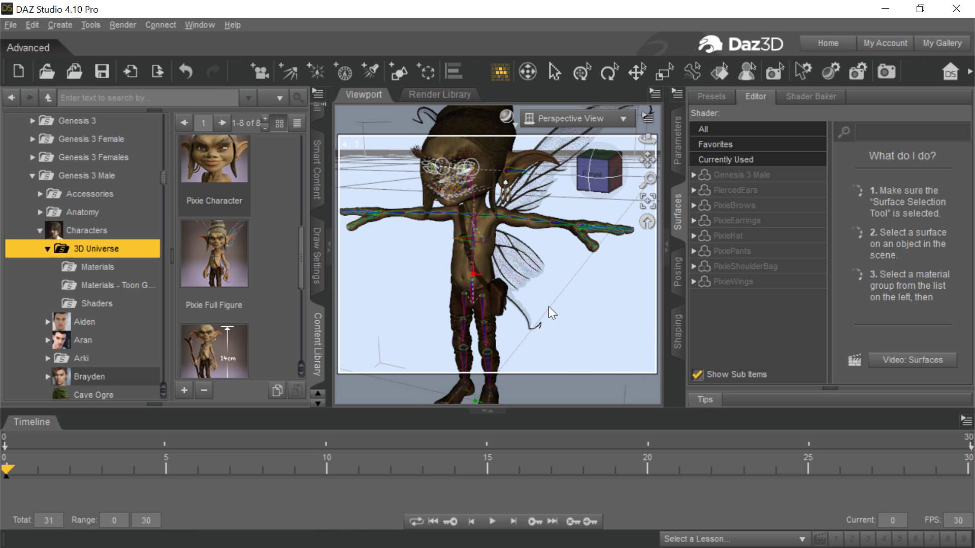
drag(647, 160, 647, 158)
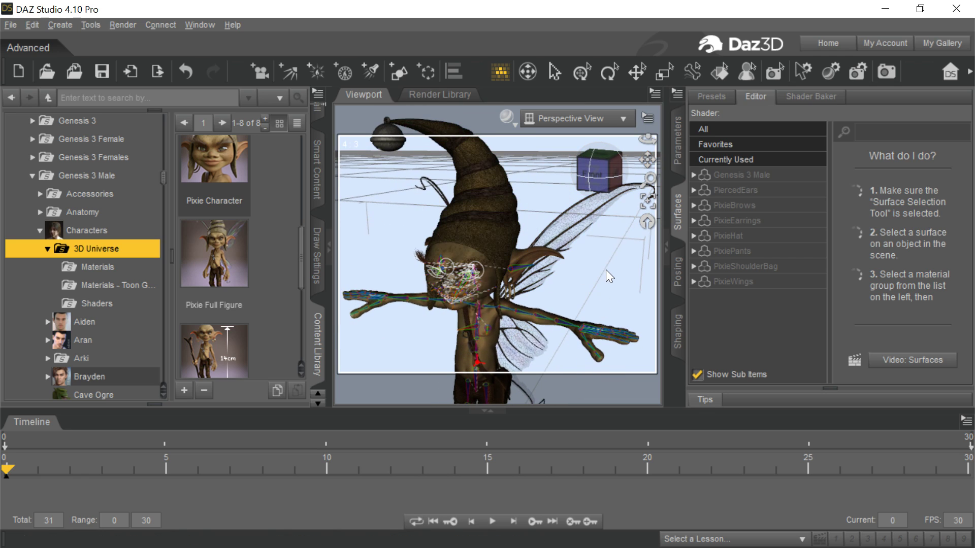
scroll(605, 270, up, 3)
scroll(605, 269, down, 3)
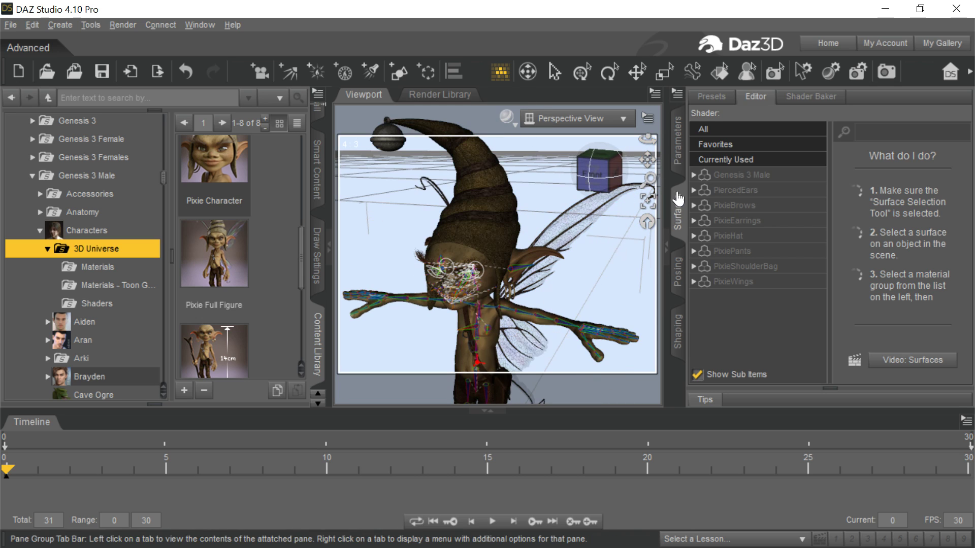
scroll(589, 285, up, 5)
scroll(590, 285, down, 5)
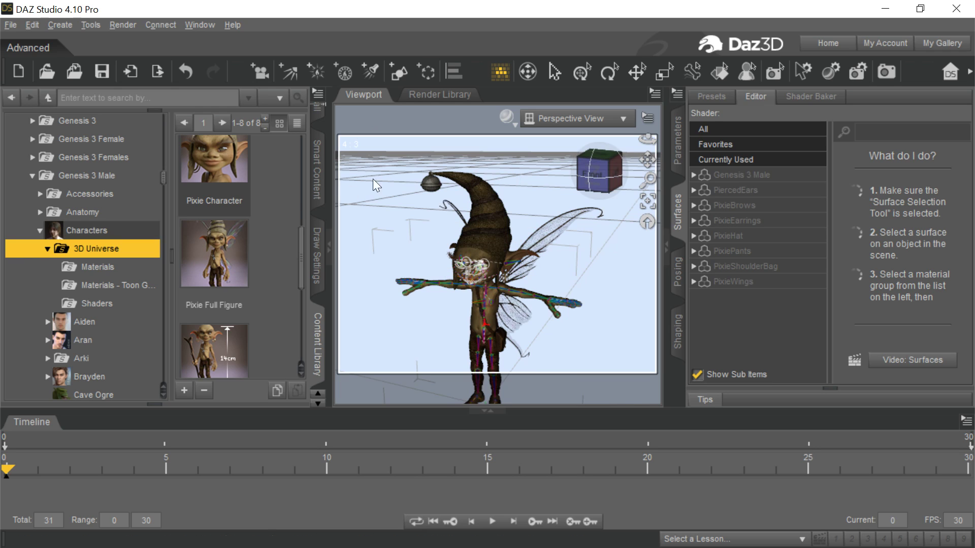
click(471, 186)
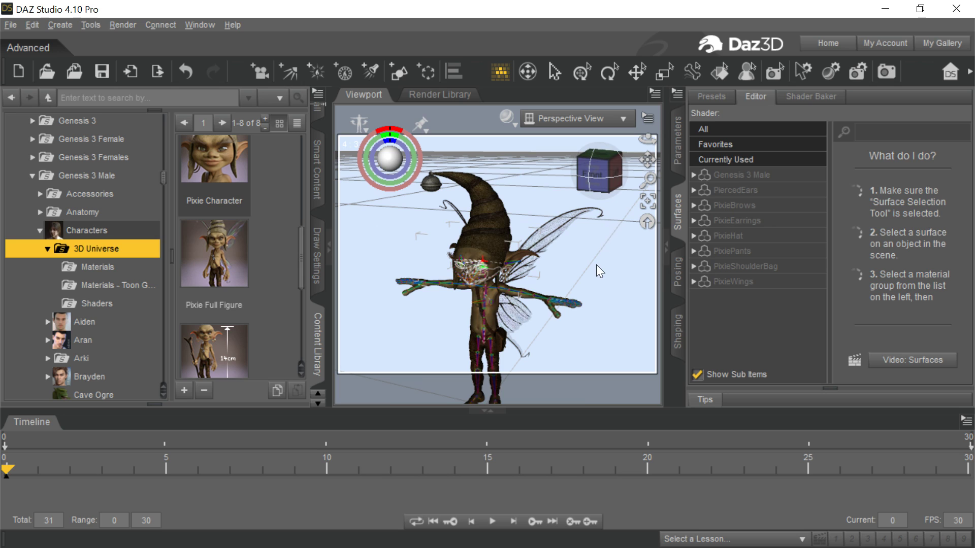
drag(647, 160, 645, 150)
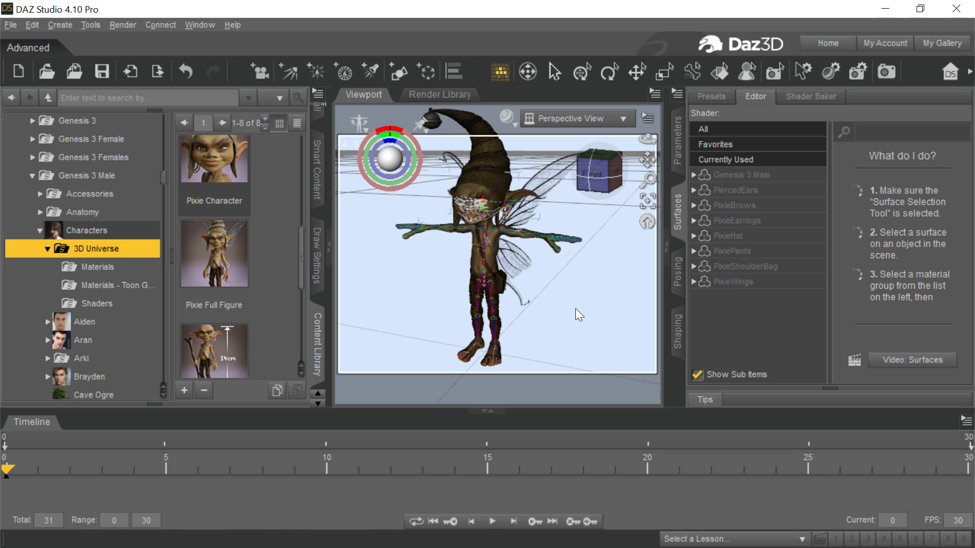
click(480, 309)
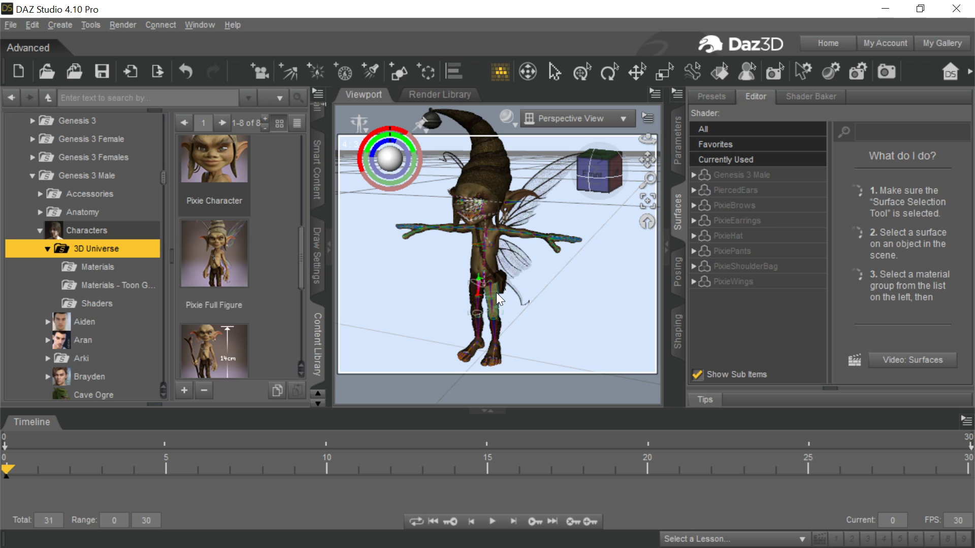
click(495, 293)
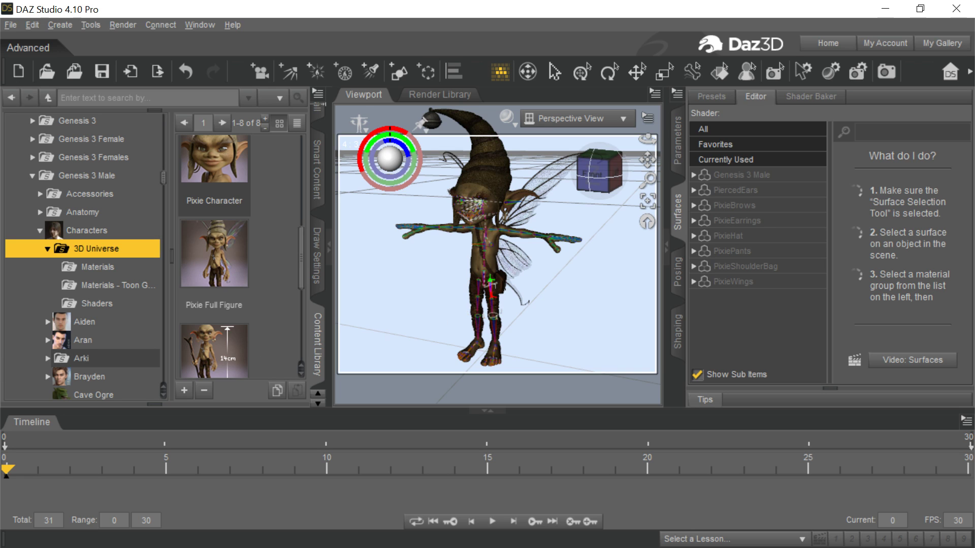
Open the list of scene nodes and unparent PixieHat from the Genesis 3 Male figure.
key(F3)
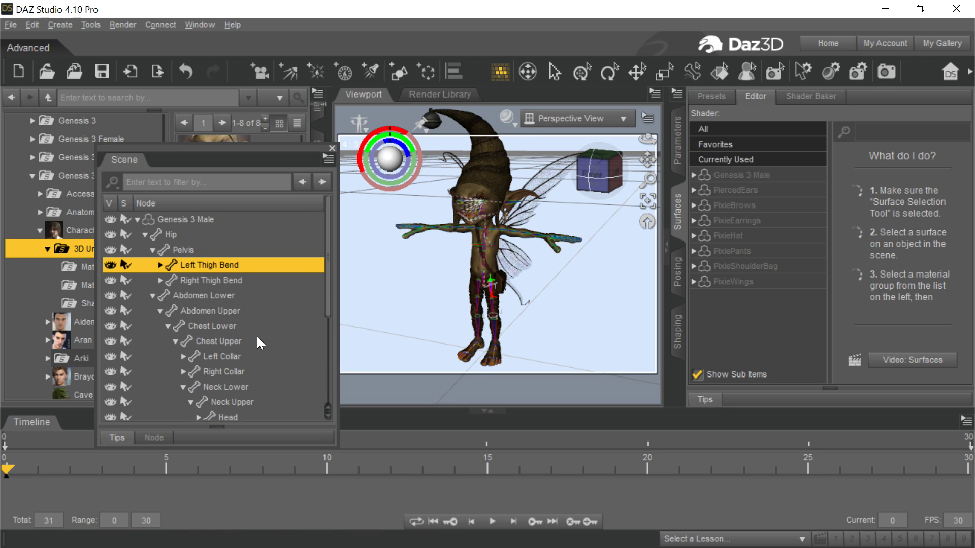
scroll(257, 343, down, 3)
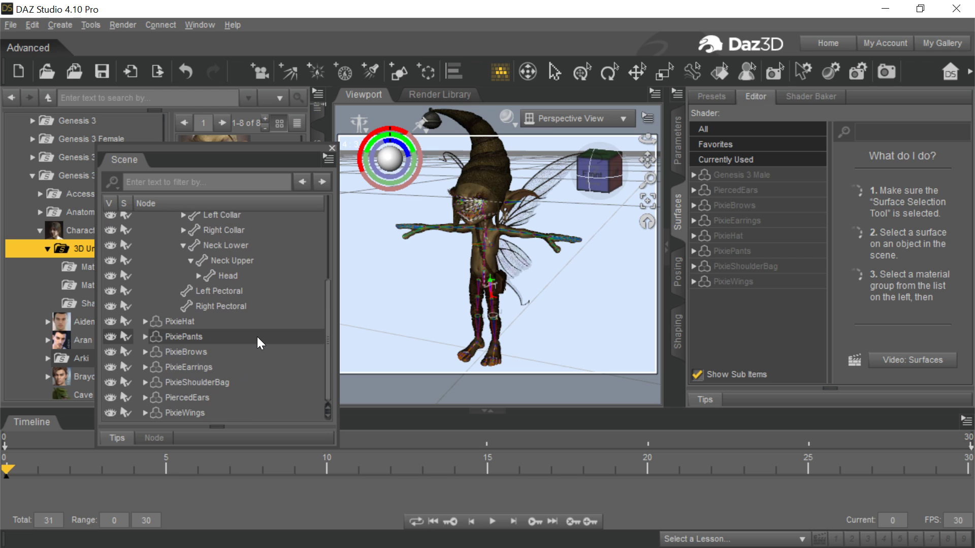
scroll(257, 337, up, 3)
scroll(256, 343, down, 3)
click(178, 321)
right_click(178, 321)
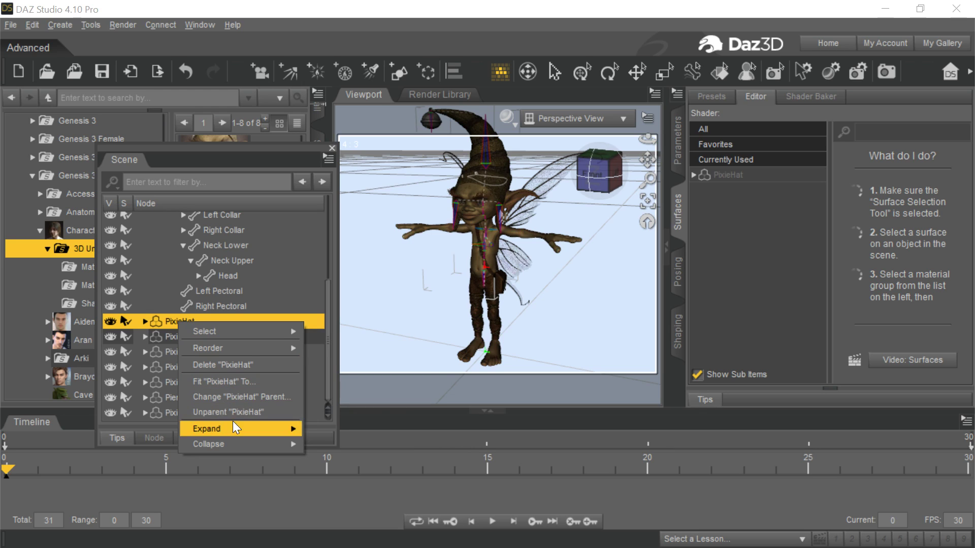
click(233, 416)
Unparent PixiePants and PixieBrows from the Genesis 3 Male figure.
click(194, 322)
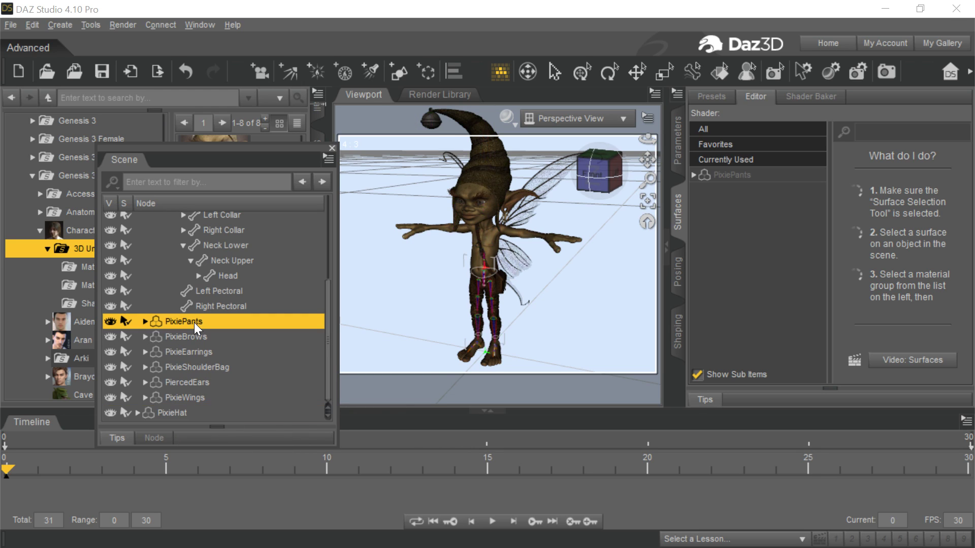
right_click(194, 322)
click(239, 406)
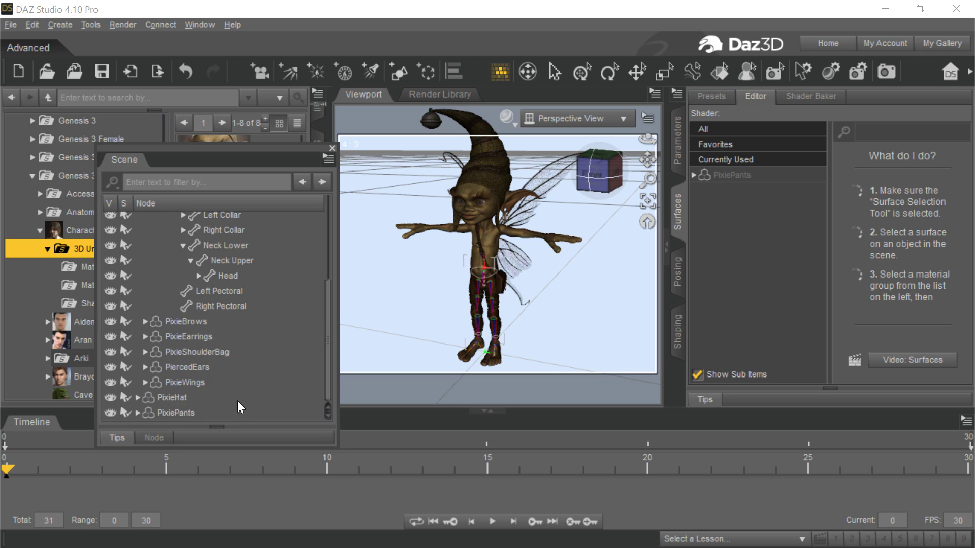
click(192, 323)
right_click(193, 323)
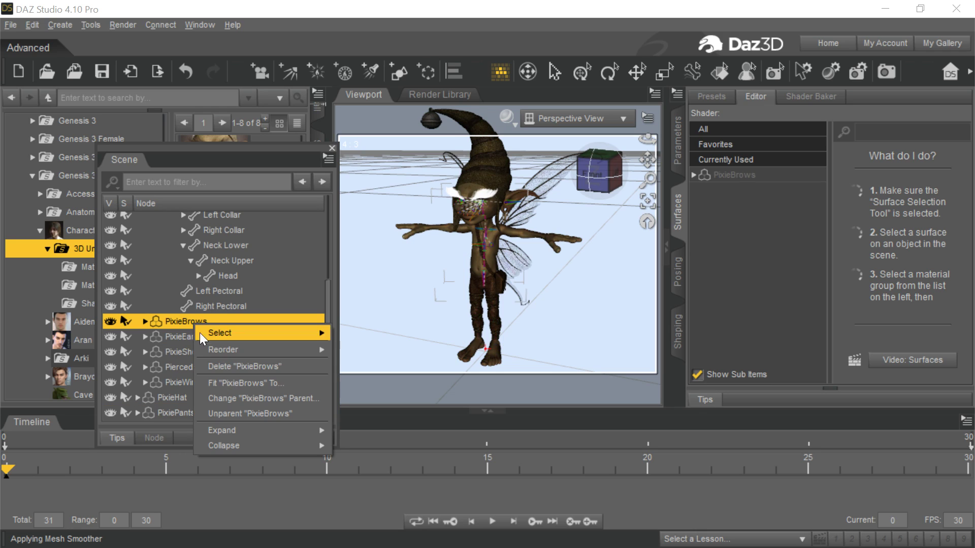
click(239, 408)
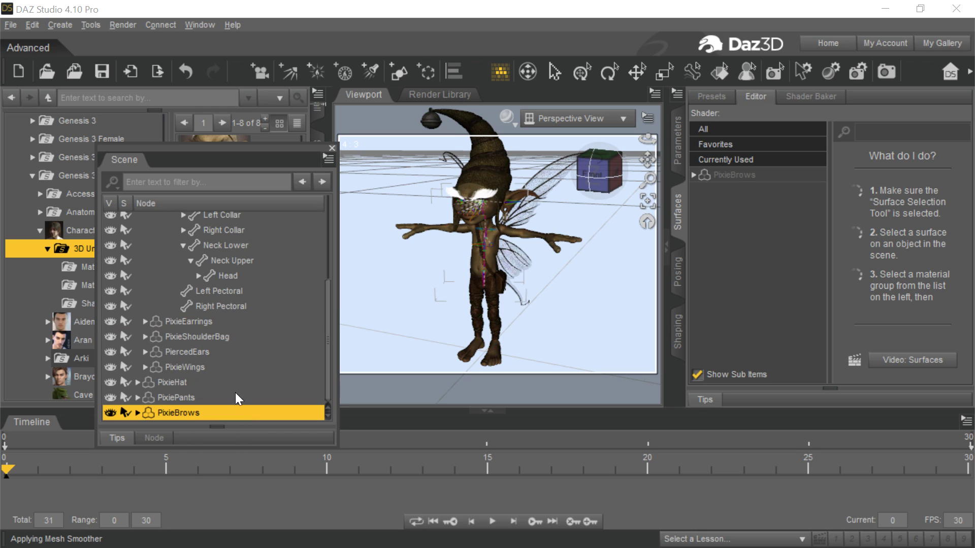
Unparent PixieEarrings and PixieShoulderBag from the Genesis 3 Male figure.
click(199, 319)
right_click(199, 320)
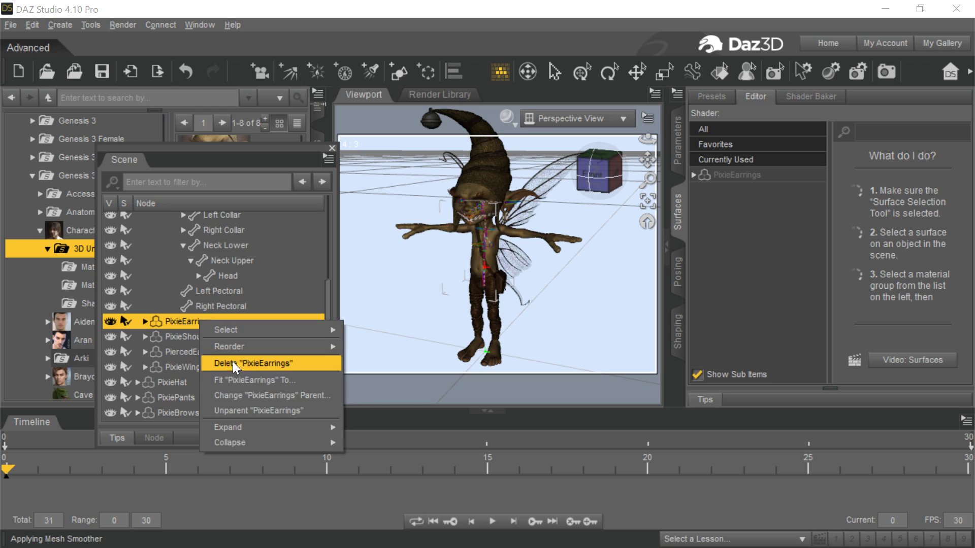
click(253, 411)
click(214, 317)
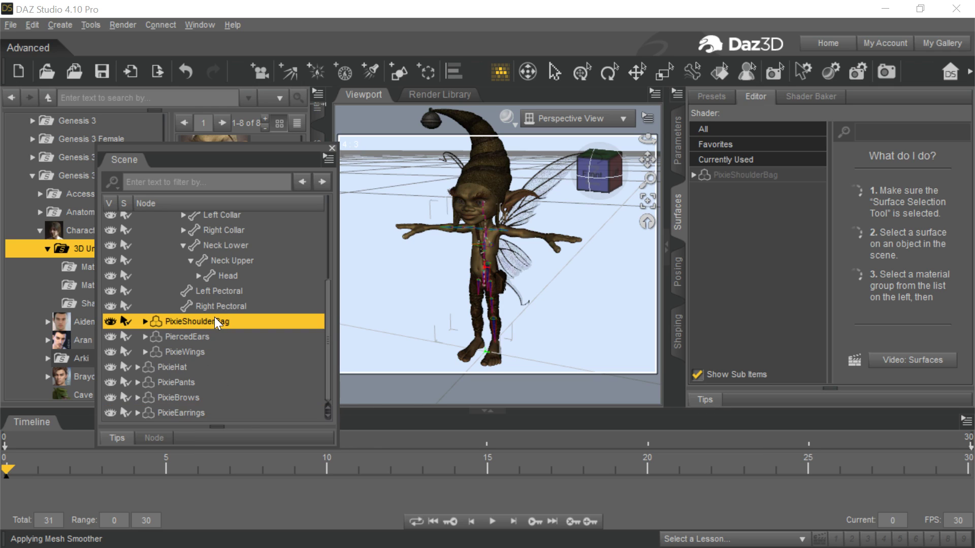
right_click(214, 317)
click(251, 408)
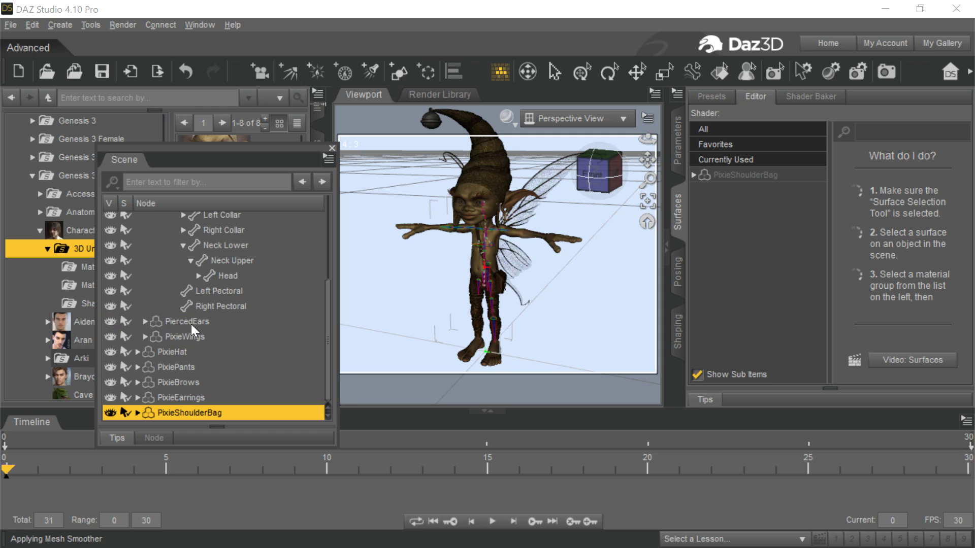
Unparent PiercedEars and PixieWings from the Genesis 3 Male figure.
click(193, 321)
right_click(194, 321)
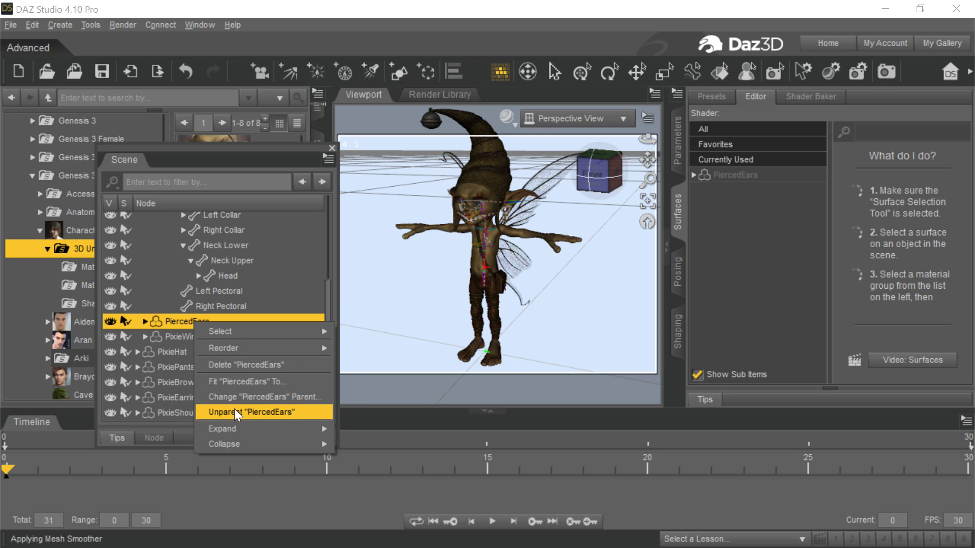
click(234, 411)
click(195, 323)
right_click(195, 323)
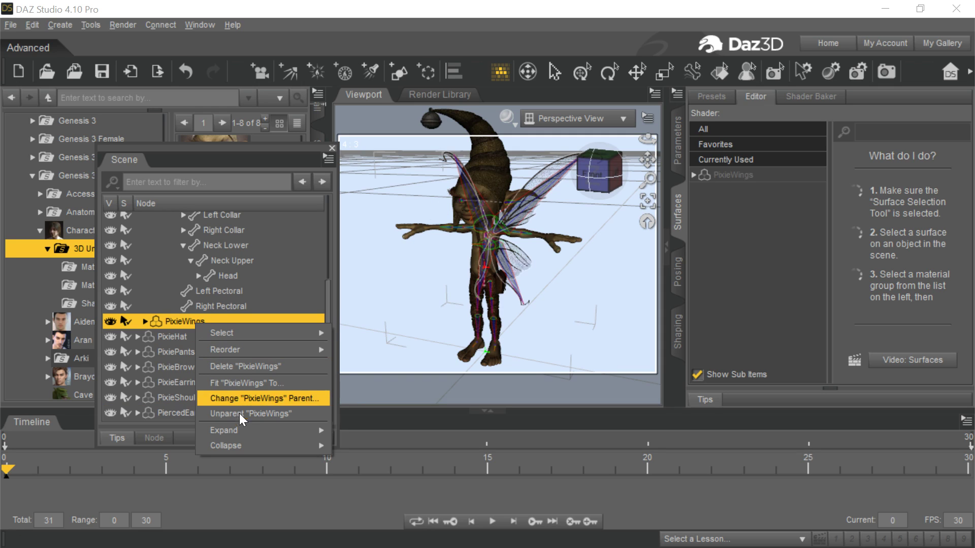
click(240, 415)
Delete the Genesis 3 Male figure from the scene, keeping only the unparented pixie accessories.
scroll(245, 354, up, 4)
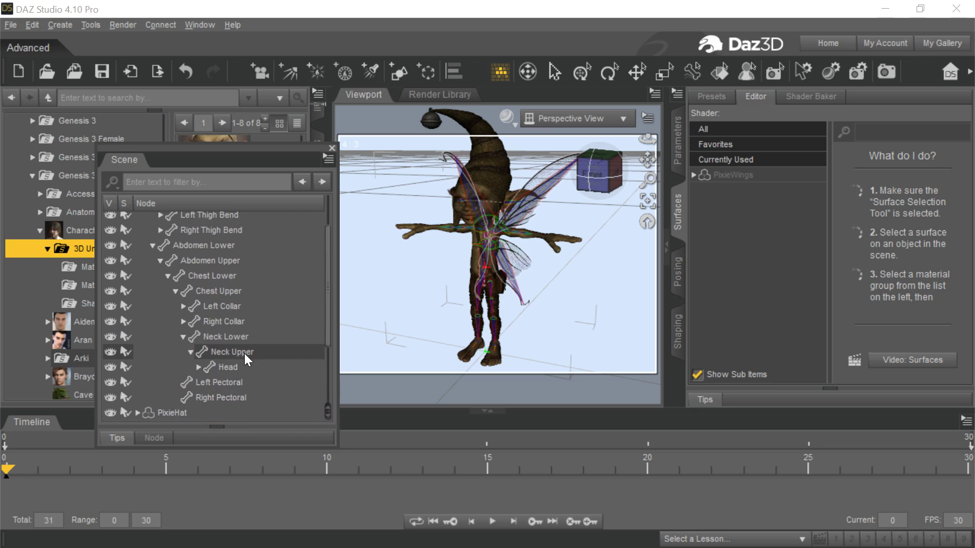
click(194, 219)
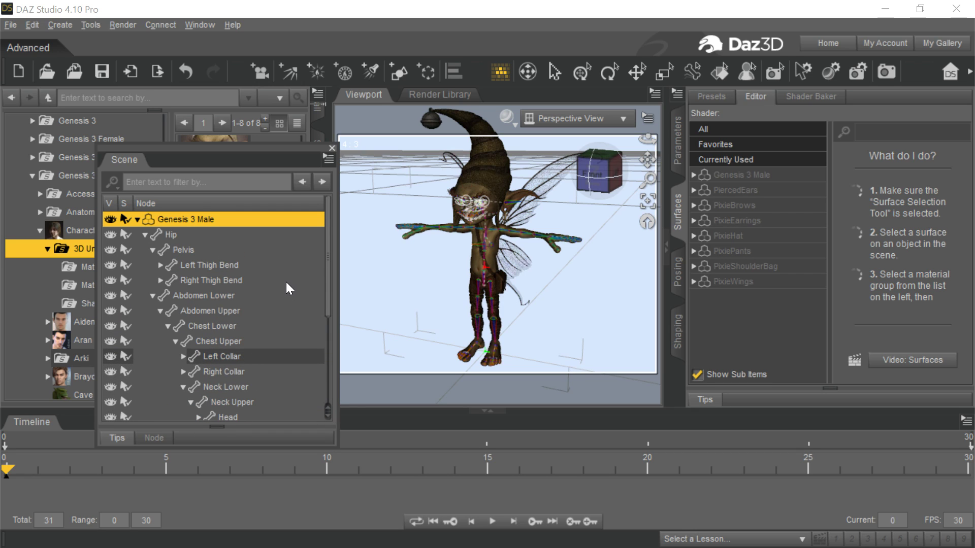
key(Delete)
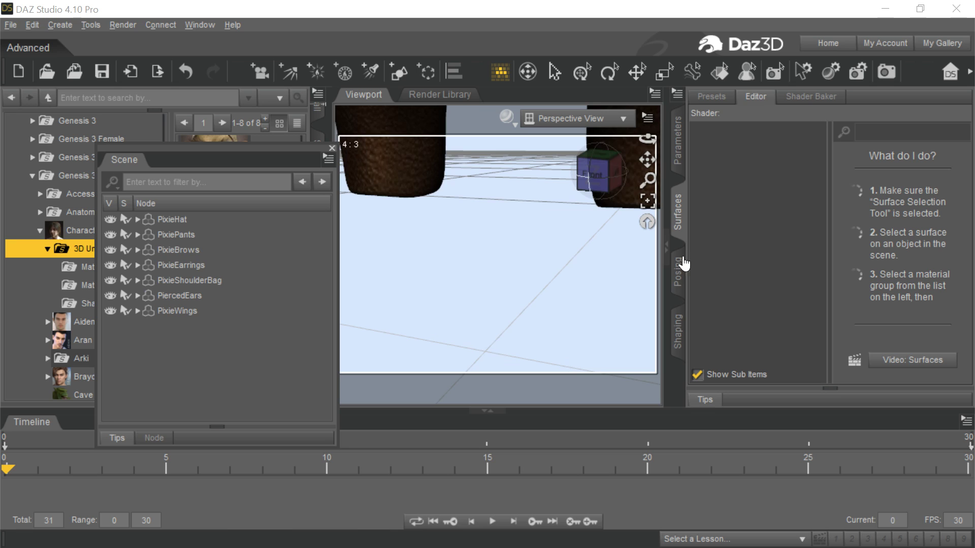
scroll(514, 221, down, 8)
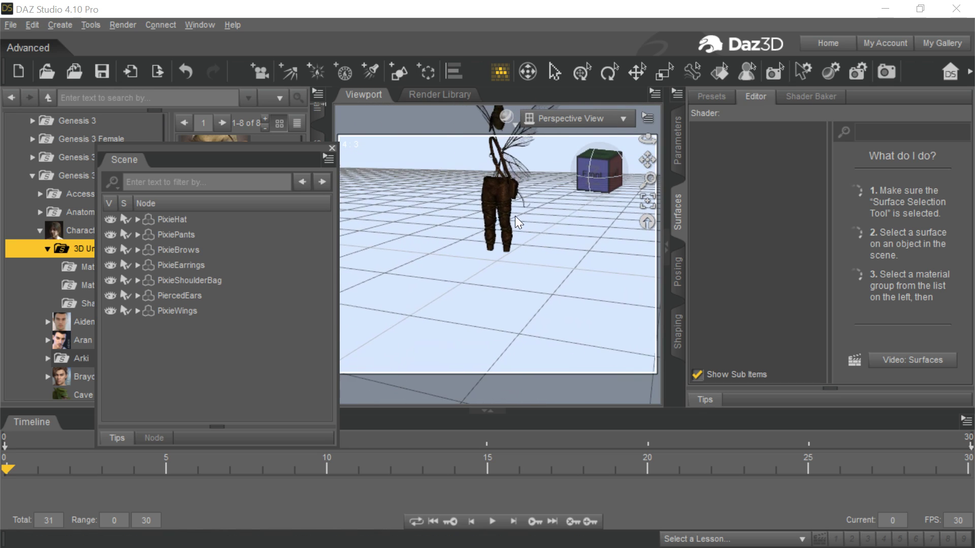
scroll(516, 222, down, 3)
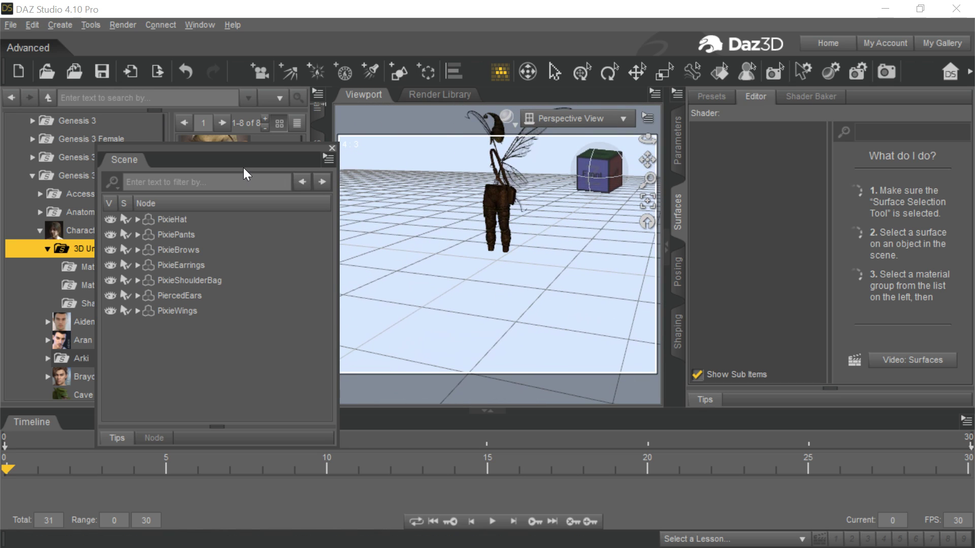
Load the full-size Pixie Character from the Genesis 3 Male 3D Universe content into the scene with the accessories.
drag(243, 148, 317, 153)
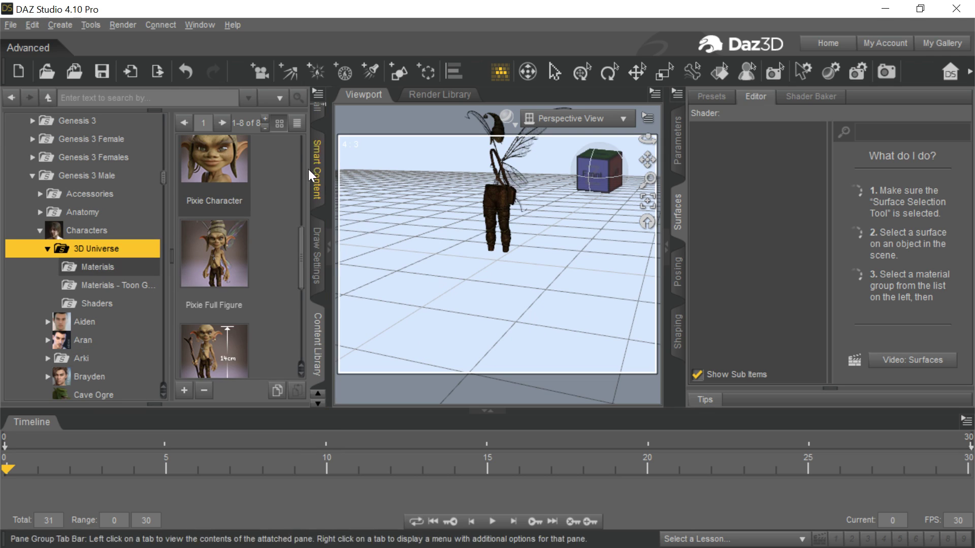
scroll(273, 184, up, 5)
scroll(274, 184, down, 2)
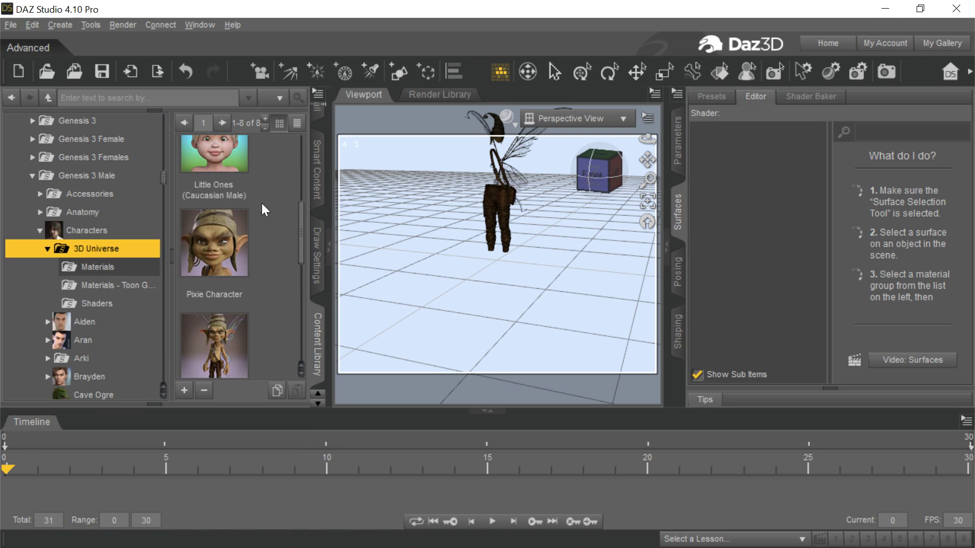
double_click(218, 245)
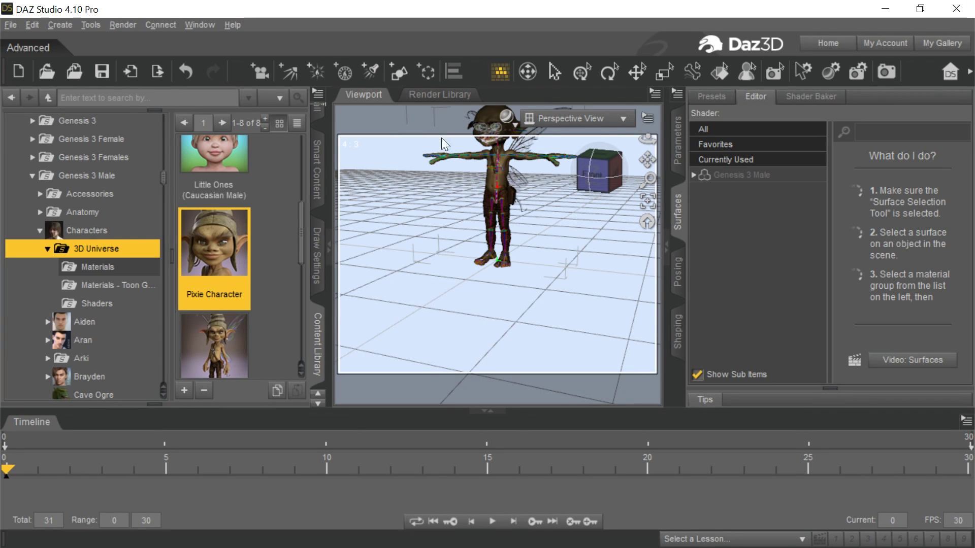
drag(647, 160, 637, 123)
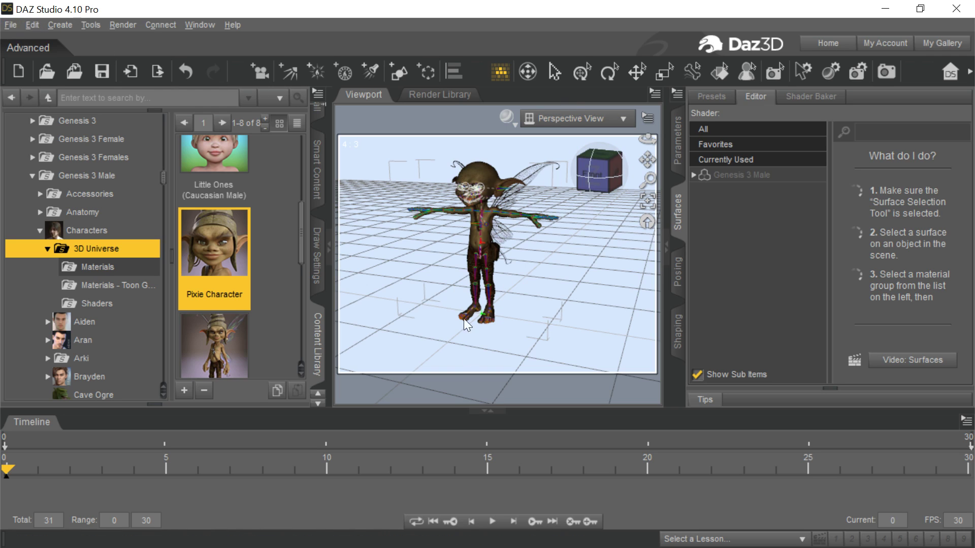
Export the scene as Pixie.fbx in FBX 2012 Binary format, overwriting the existing file and accepting the current export options.
click(15, 28)
click(72, 203)
click(263, 256)
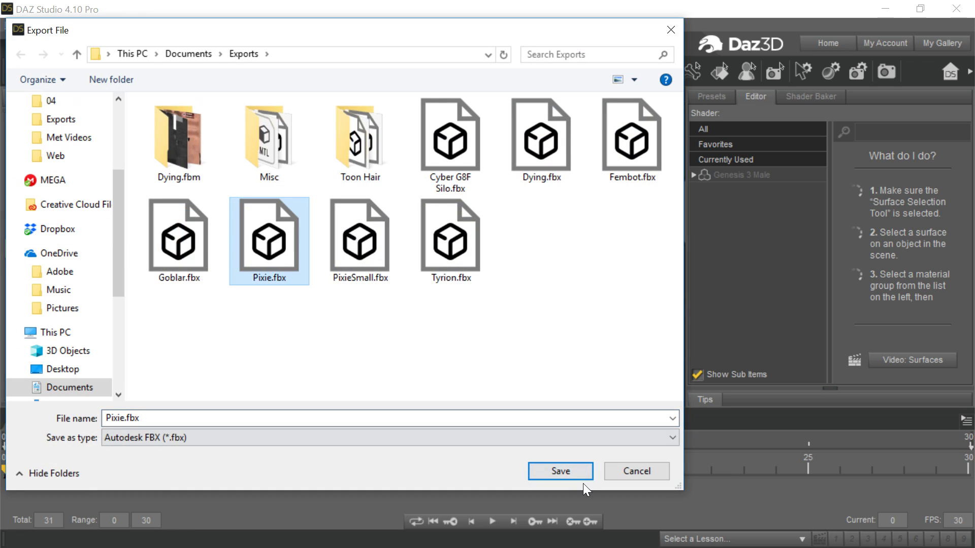
click(577, 469)
click(449, 297)
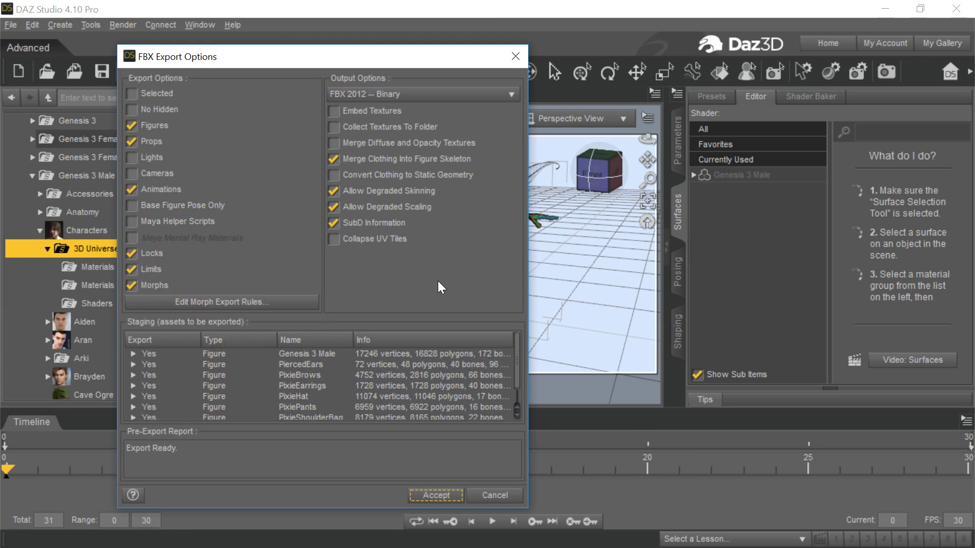
click(436, 495)
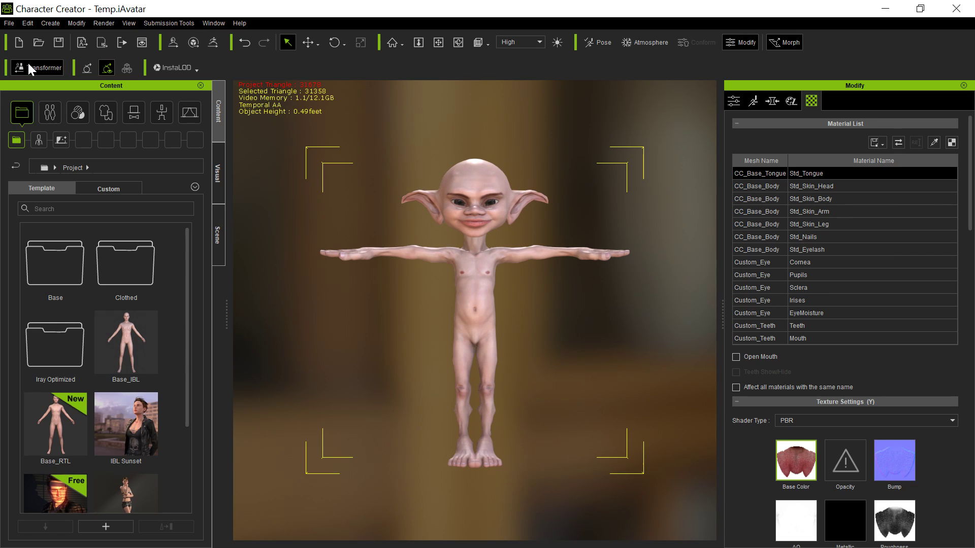
Switch to Character Creator and open Pixie.fbx through Transformer with basic texture loading, discarding the current project without saving.
click(30, 69)
scroll(393, 257, down, 2)
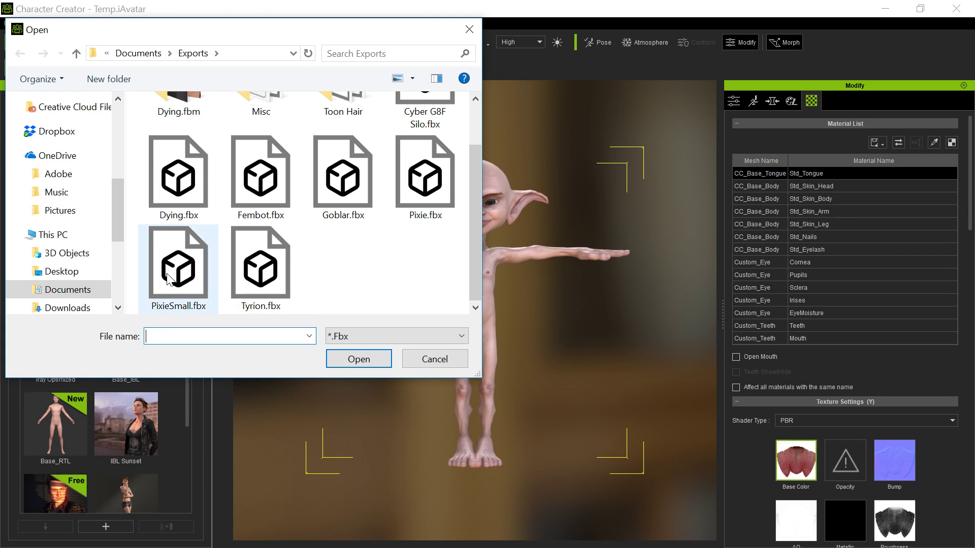
double_click(425, 177)
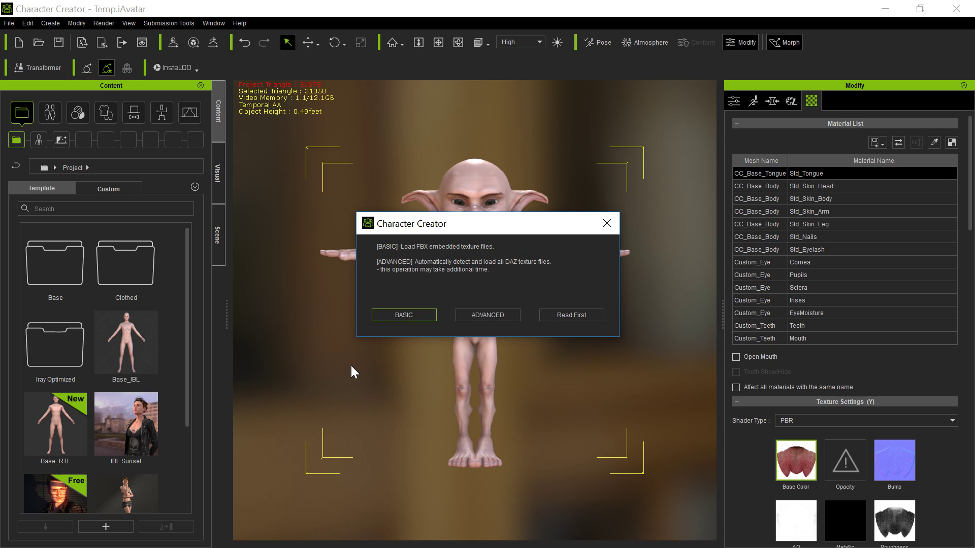
click(404, 314)
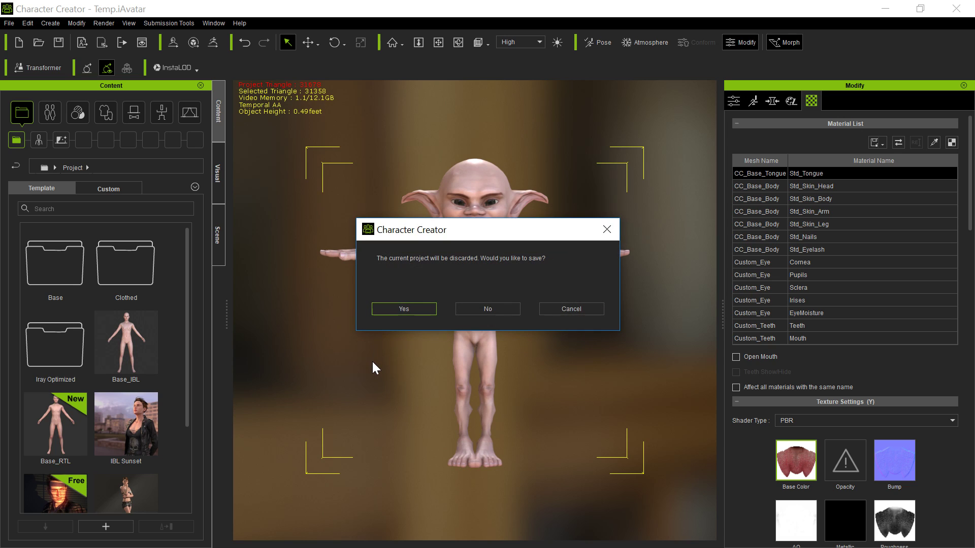
click(476, 312)
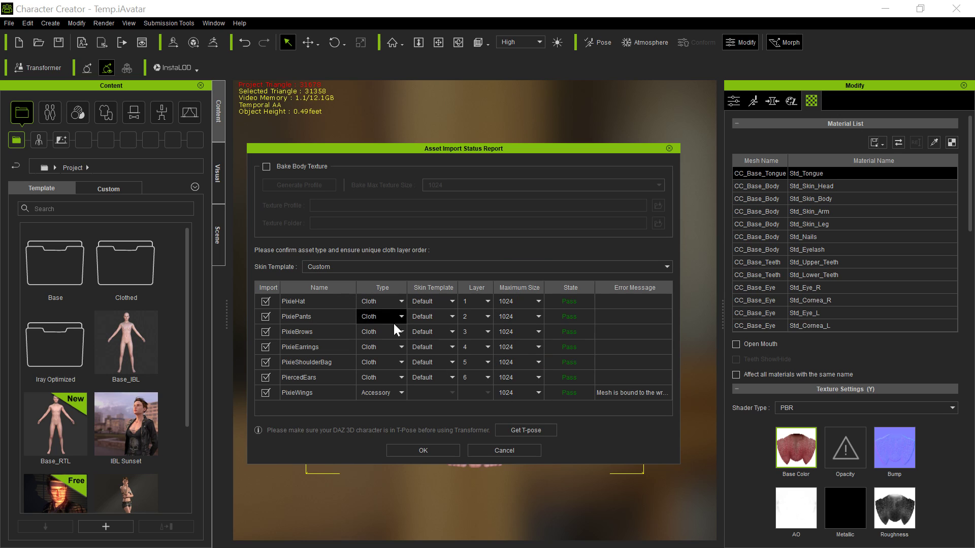
Accept the asset import list, bringing in the pixie with clothing items as Cloth and PixieWings as Accessory.
click(411, 448)
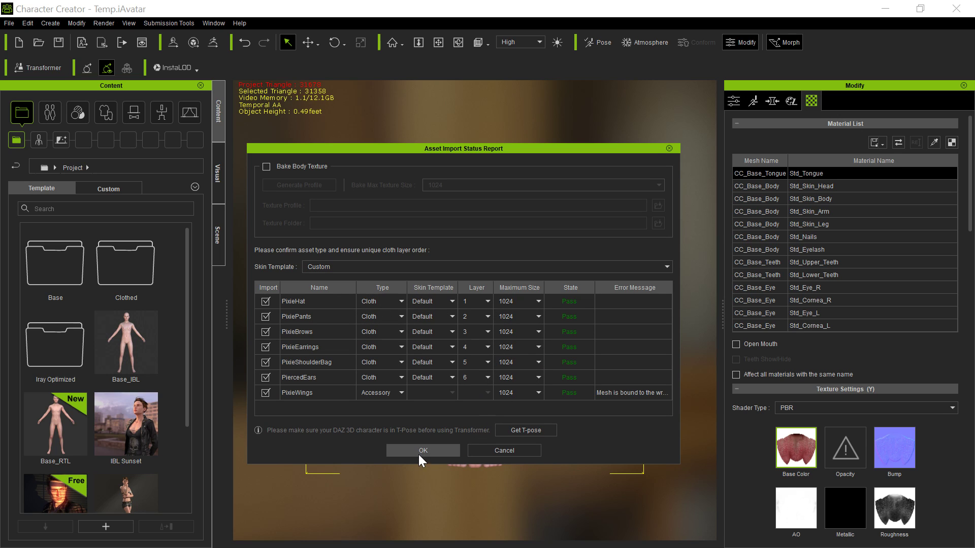
click(422, 449)
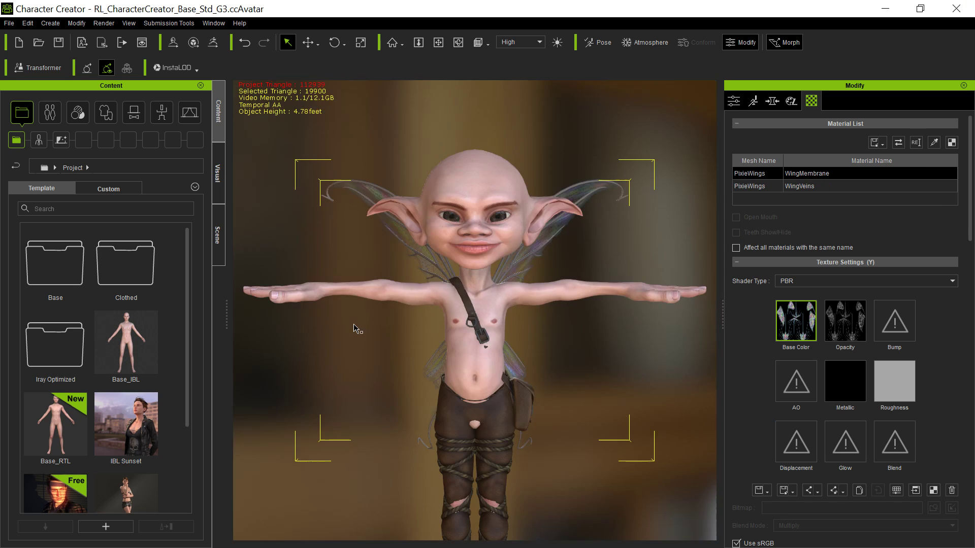
scroll(369, 321, down, 5)
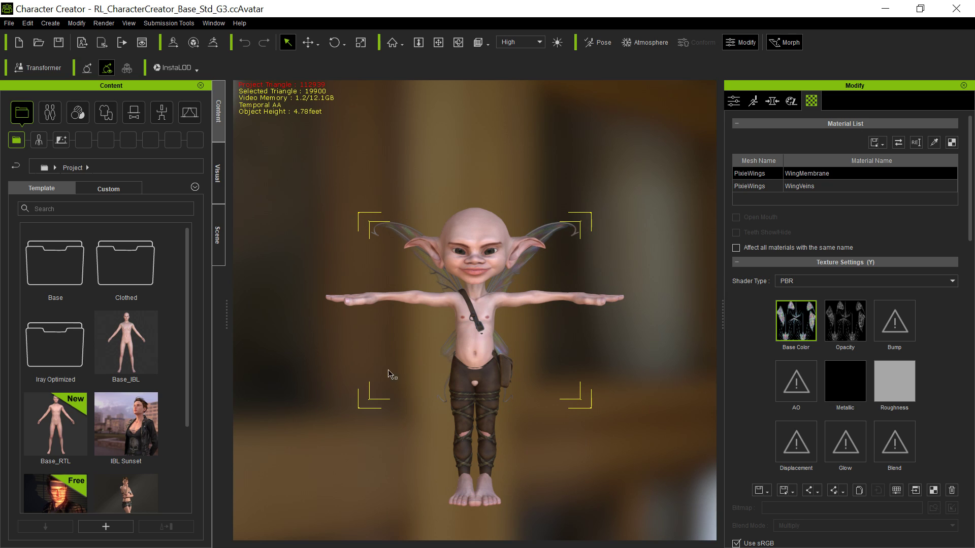
key(s)
drag(269, 437, 272, 387)
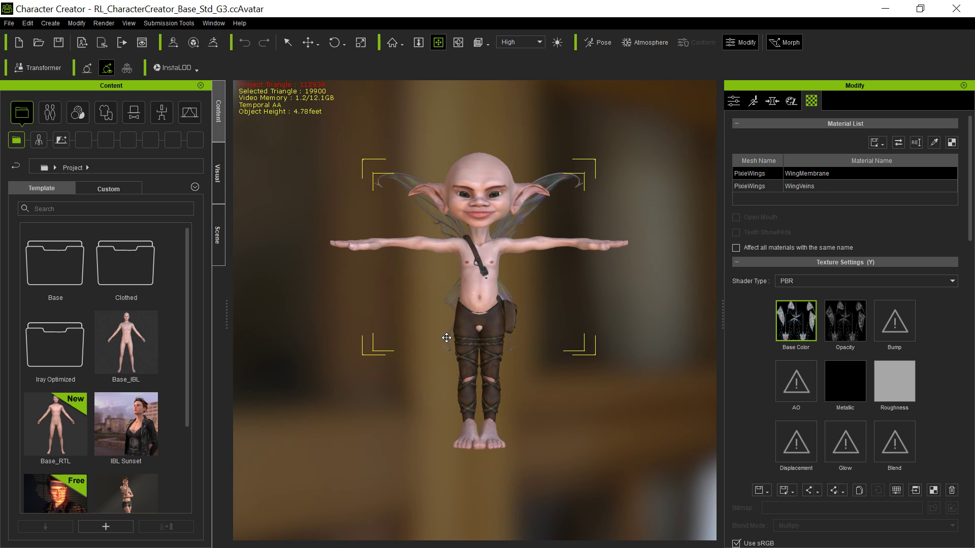